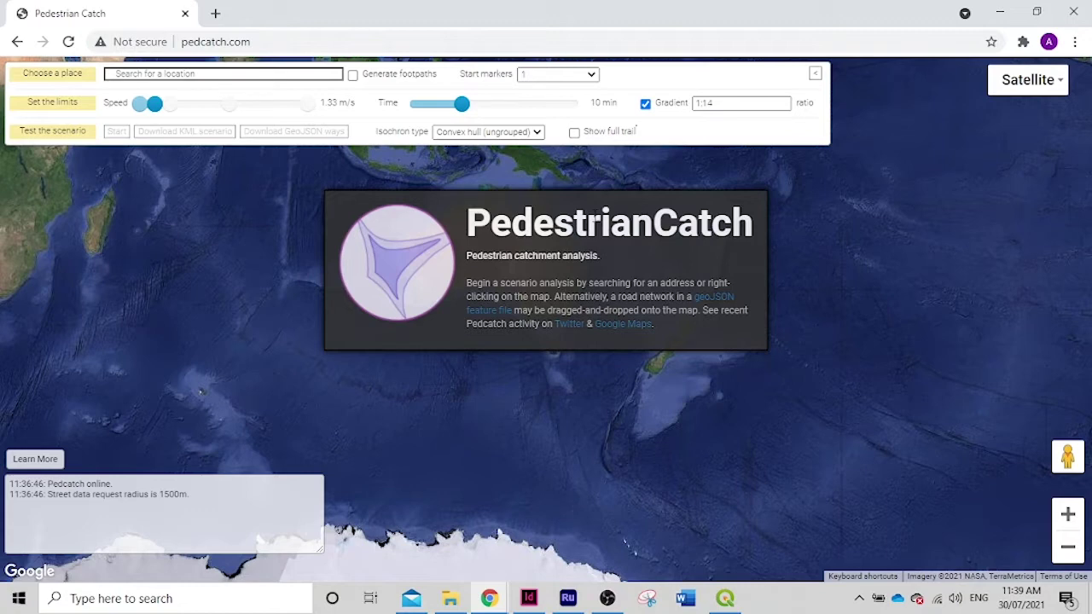
Step: Search for swinburne and choose Swinburne University of Technology, John Street, Hawthorn as the analysis place
left_click(150, 63)
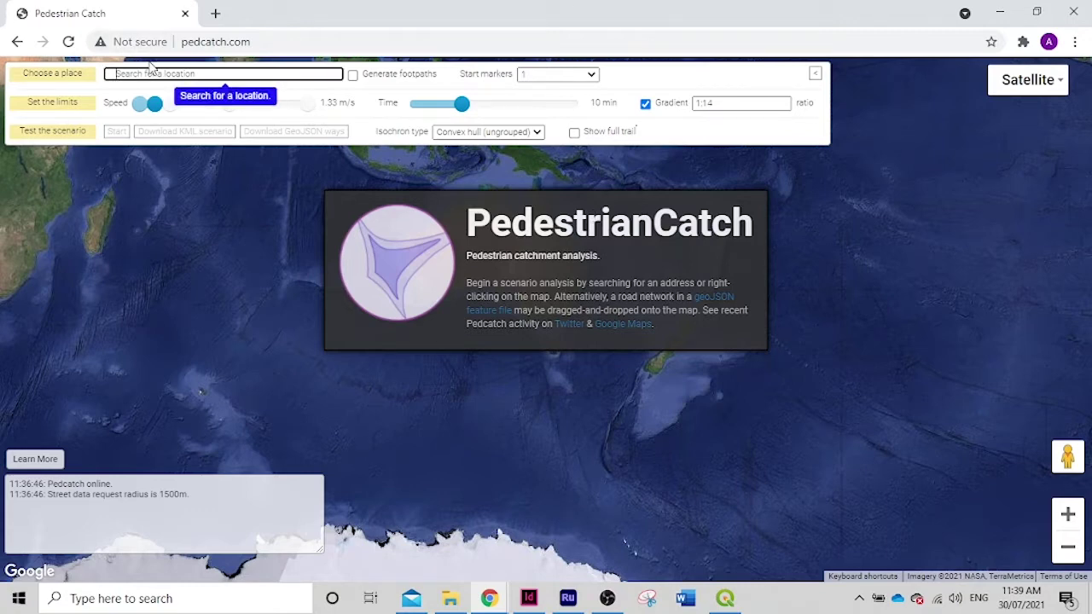
type("swinburne")
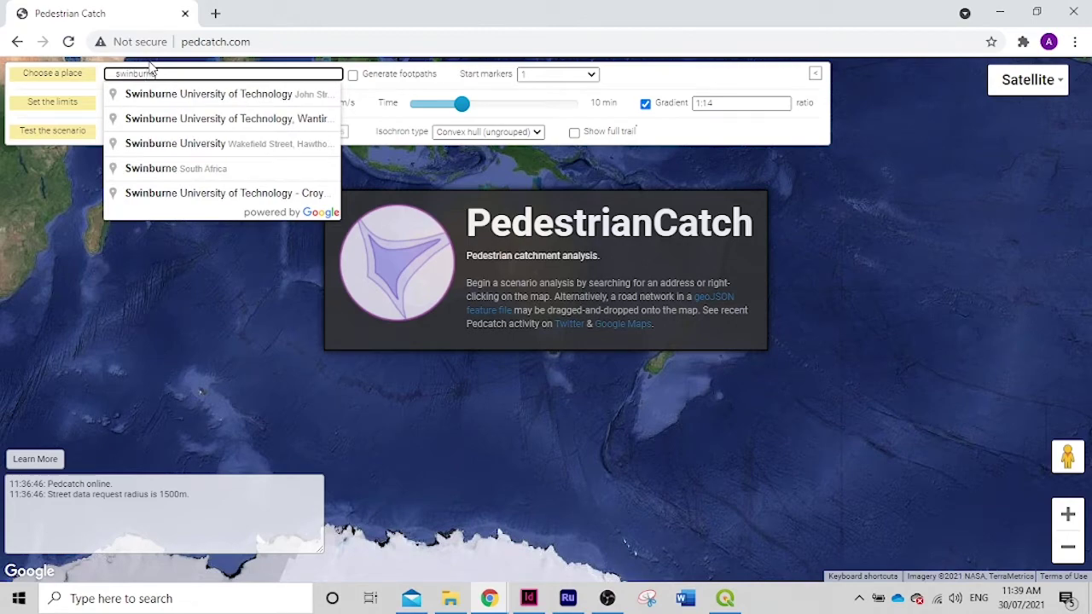
left_click(284, 100)
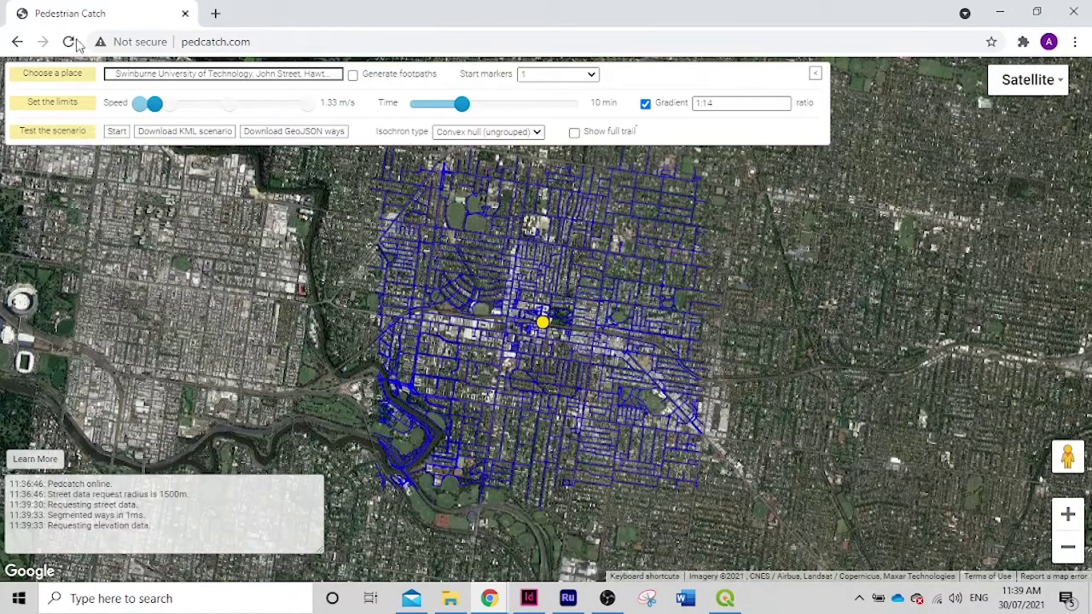
left_click(226, 74)
left_click_drag(116, 71, 405, 86)
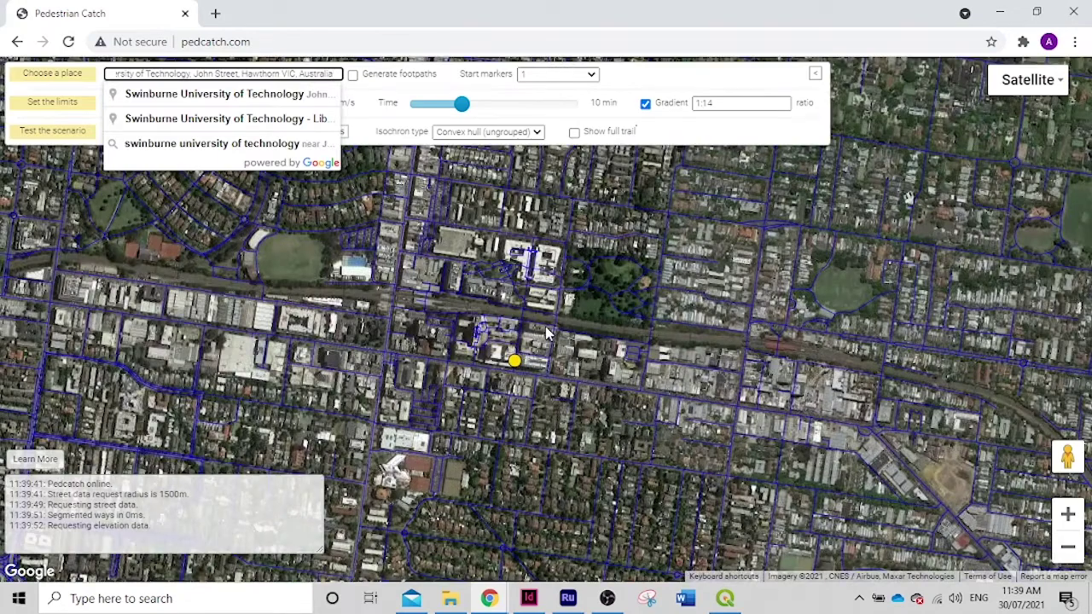
Step: Move the start marker beside the railway line north-west of the campus and run the scenario with Offset buffer (25m) isochrons
scroll(545, 328, "up", 1)
scroll(546, 333, "up", 1)
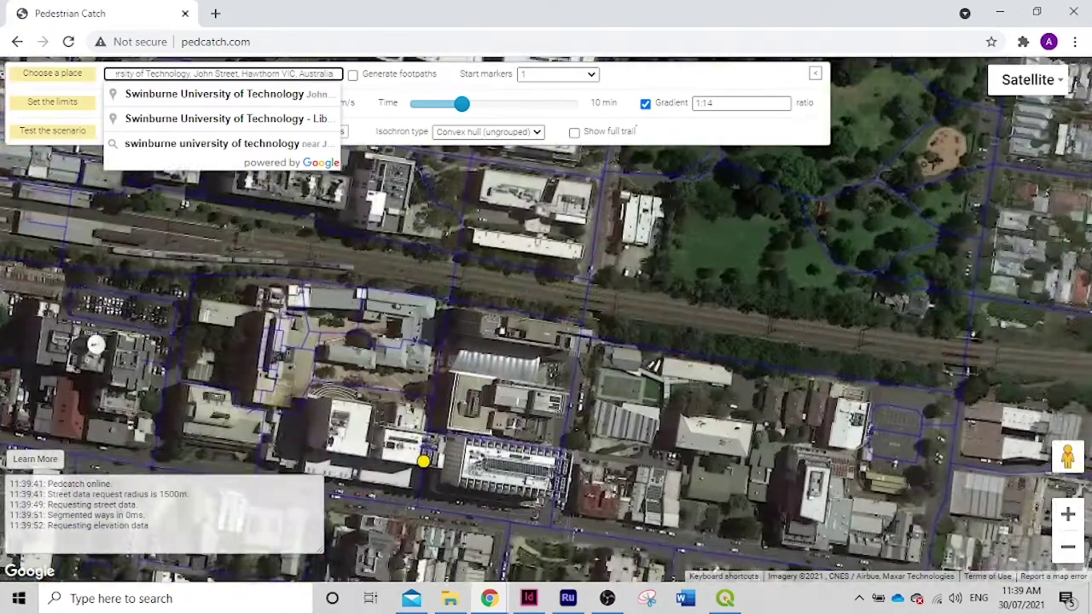
left_click_drag(449, 318, 682, 401)
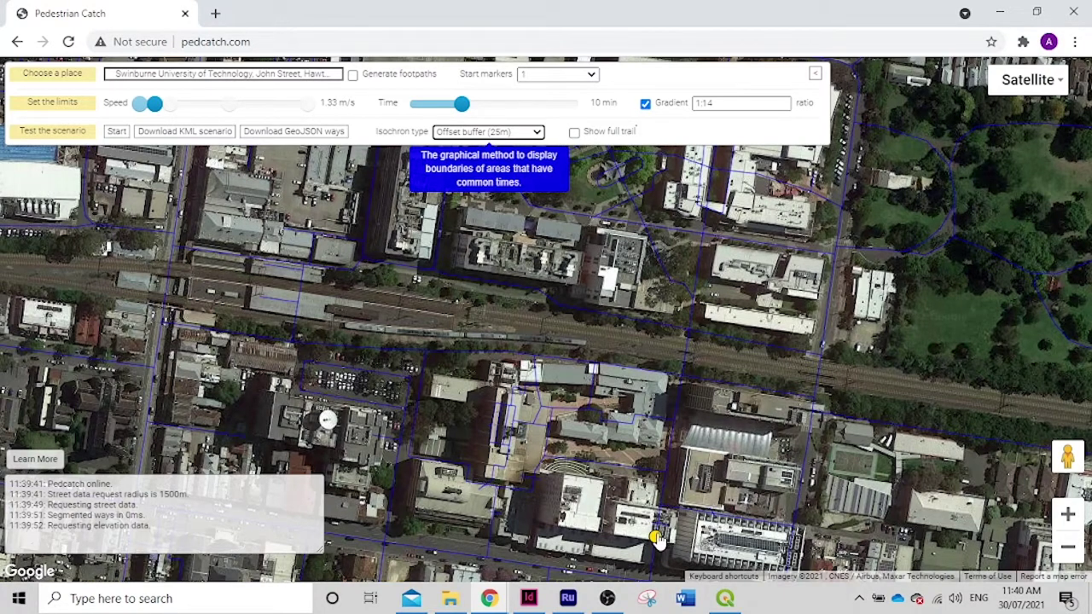
mouse_move(656, 539)
left_mouse_down()
mouse_move(449, 343)
mouse_move(461, 340)
left_mouse_up()
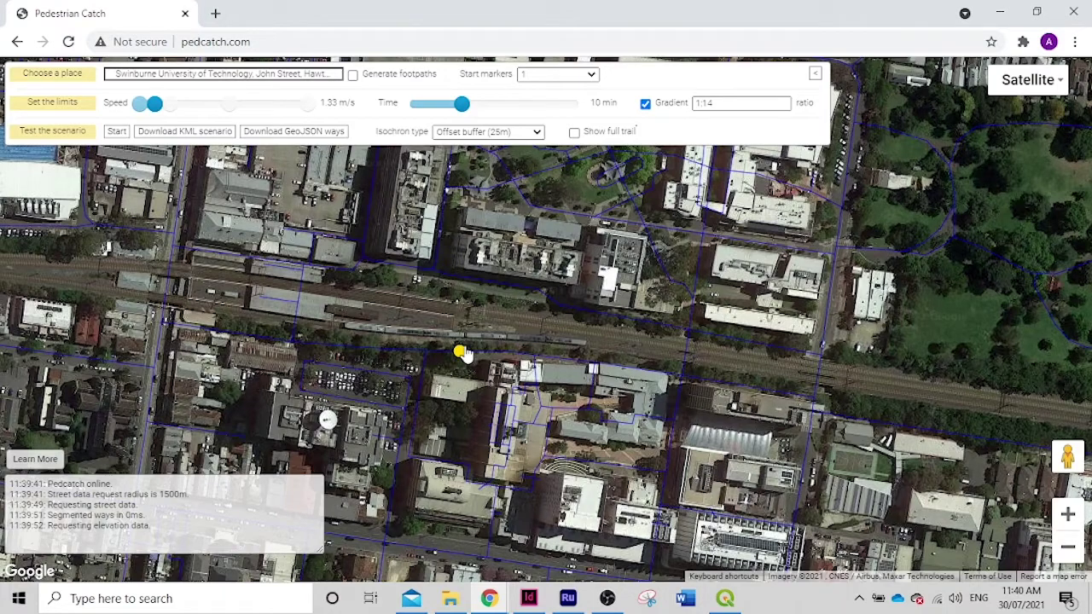
scroll(436, 347, "down", 1)
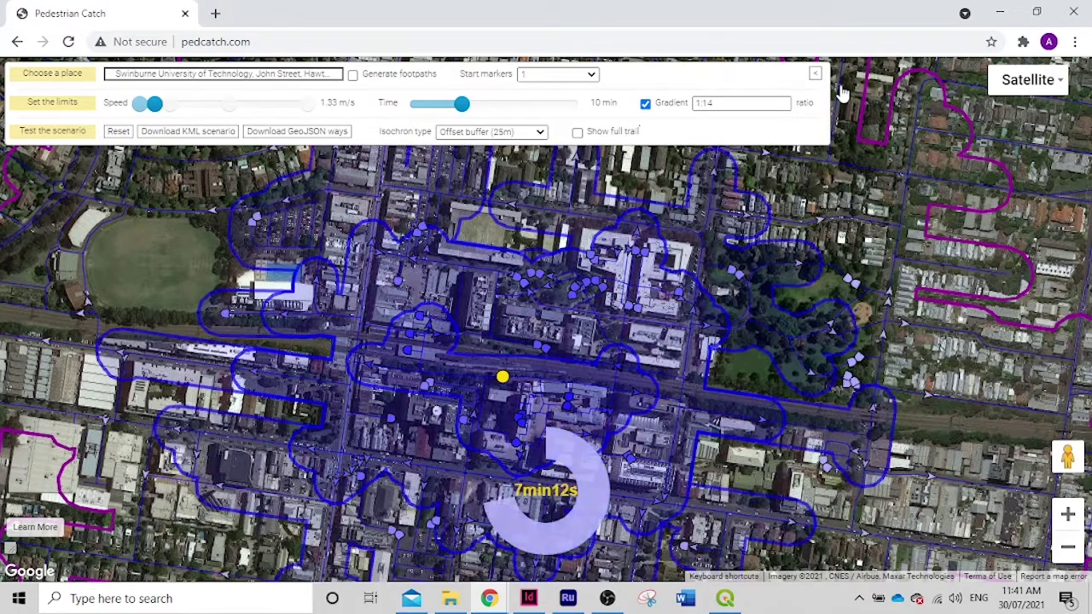
scroll(539, 401, "up", 1)
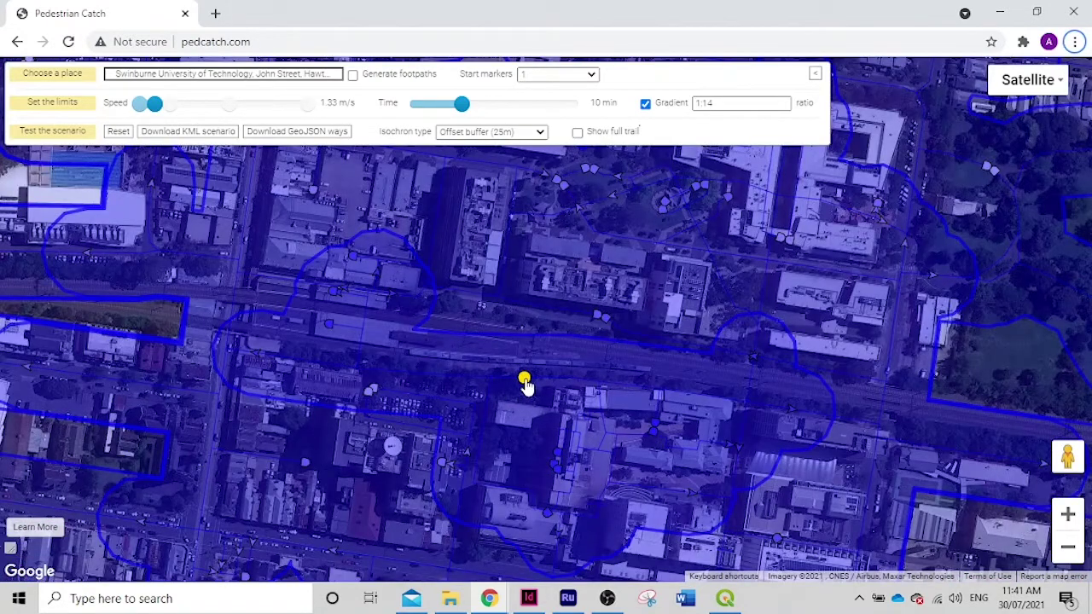
scroll(524, 384, "down", 1)
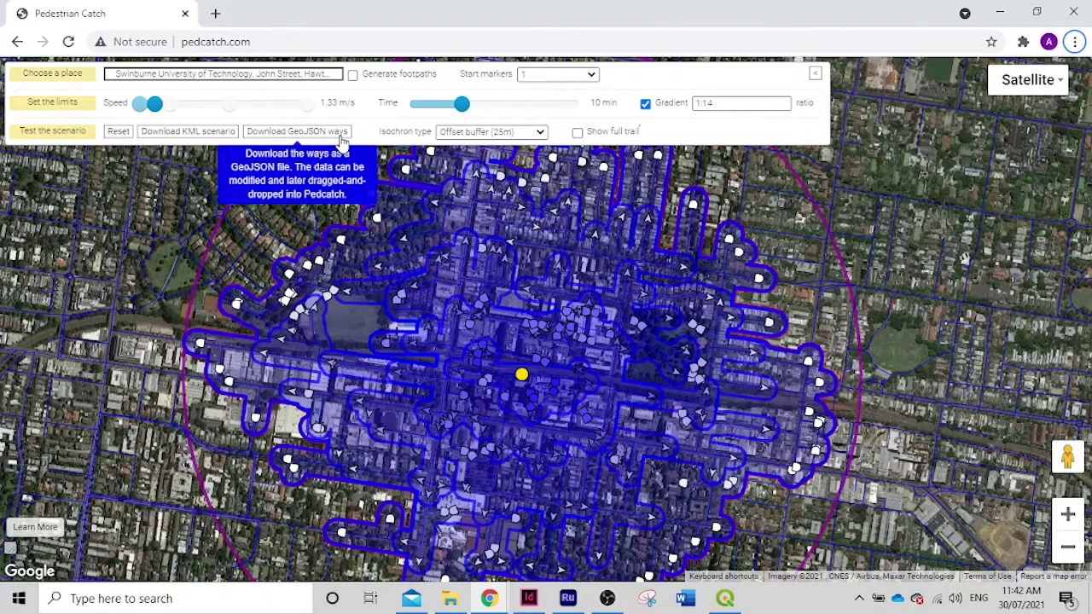
Step: Download the ways as GeoJSON and load 20210730_114250_pedcatch.geojson from the Downloads folder into QGIS as a layer
left_click(341, 139)
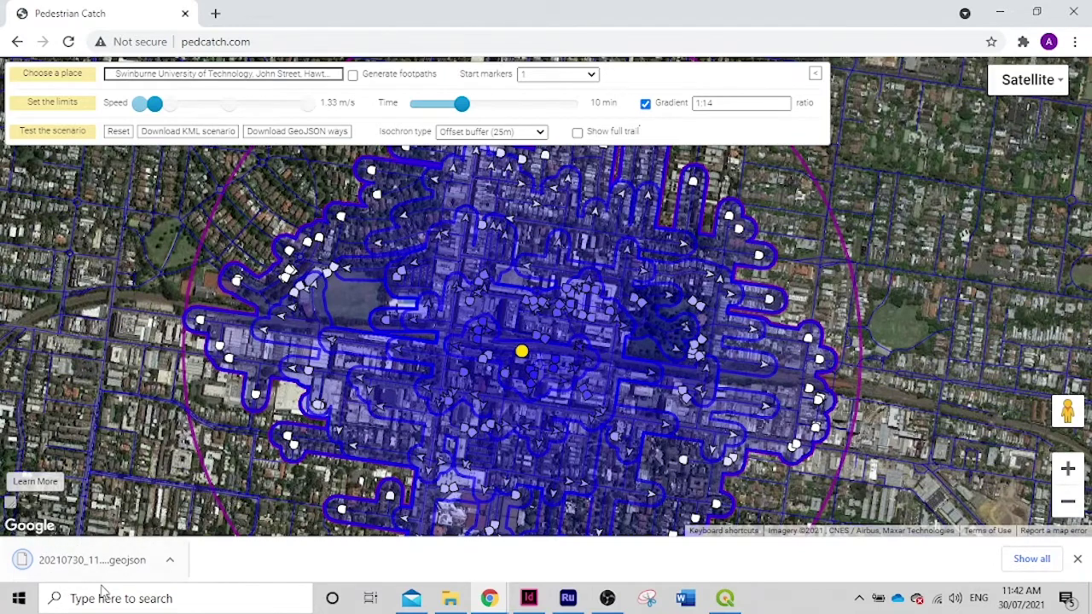
left_click(726, 600)
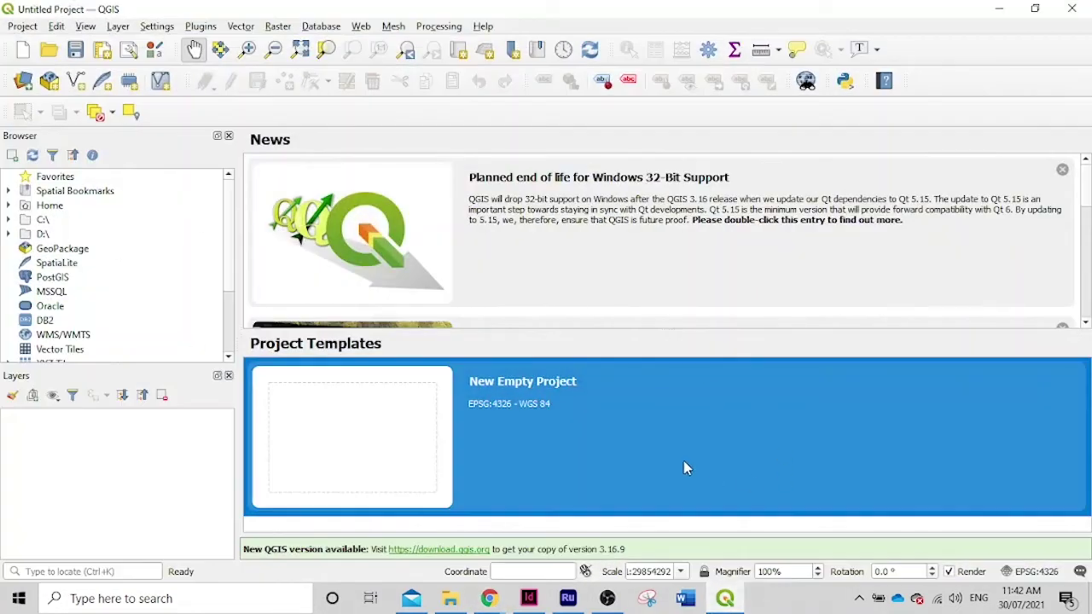
left_click(450, 598)
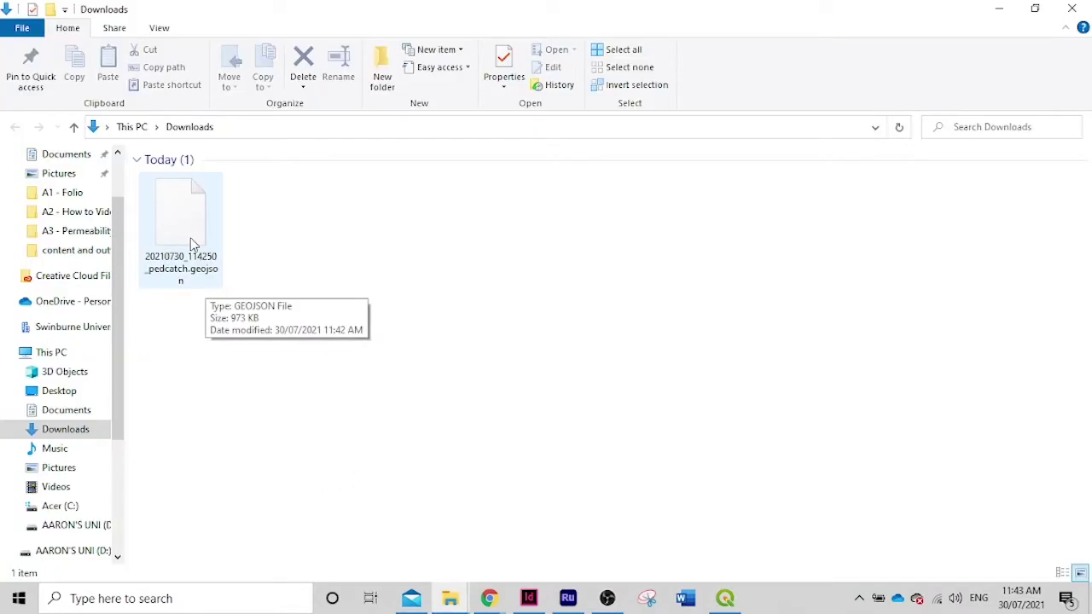
left_click_drag(190, 241, 524, 414)
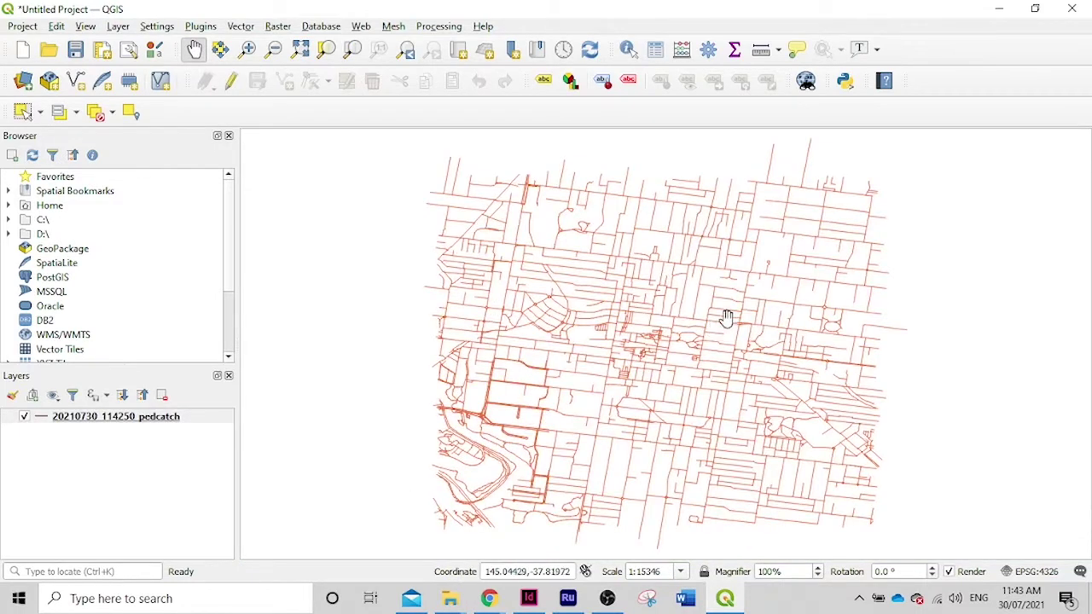
Step: Set the project coordinate reference system to GDA94 / Vicgrid (EPSG:3111)
left_click_drag(753, 309, 705, 302)
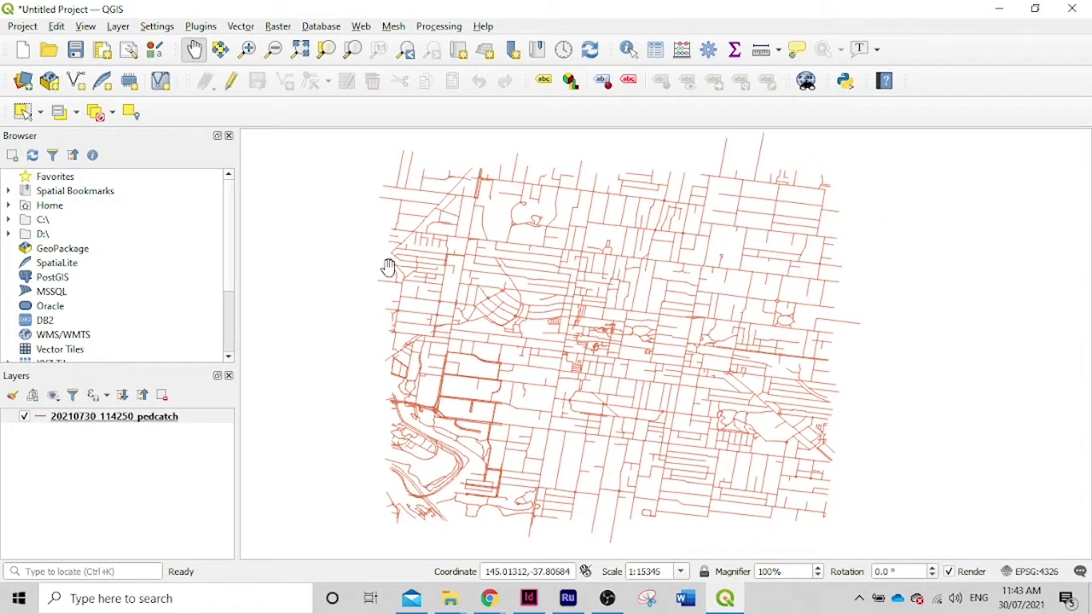
left_click(23, 28)
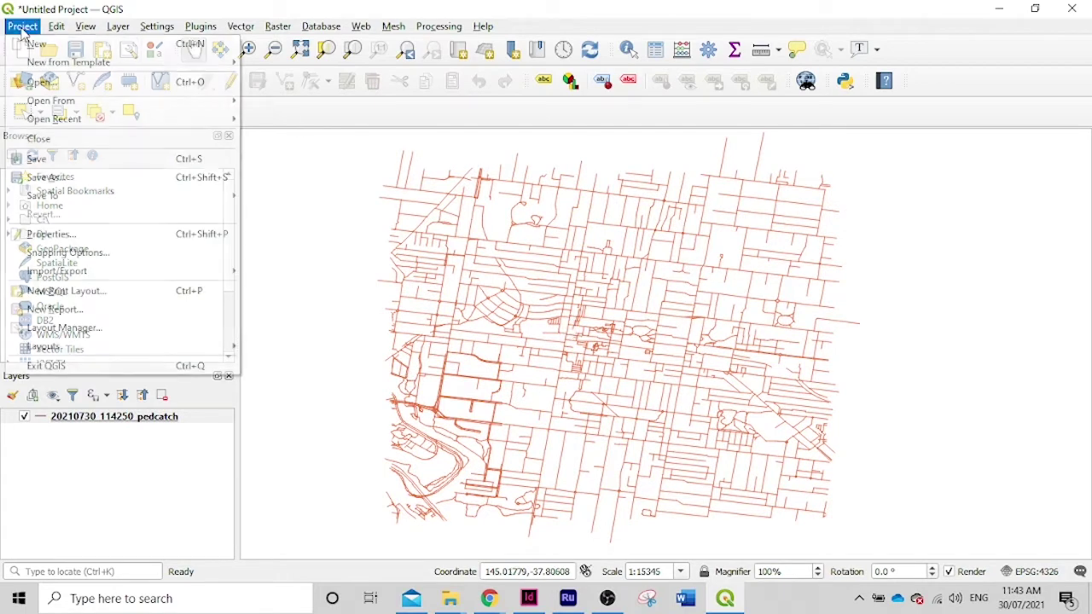
left_click(110, 242)
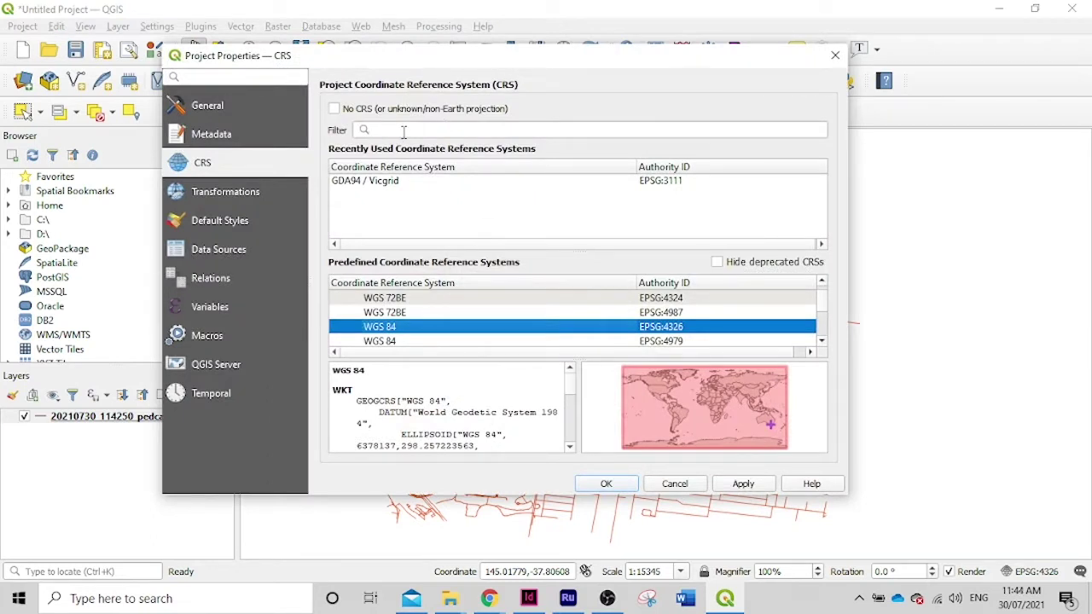
left_click(360, 183)
left_click(743, 484)
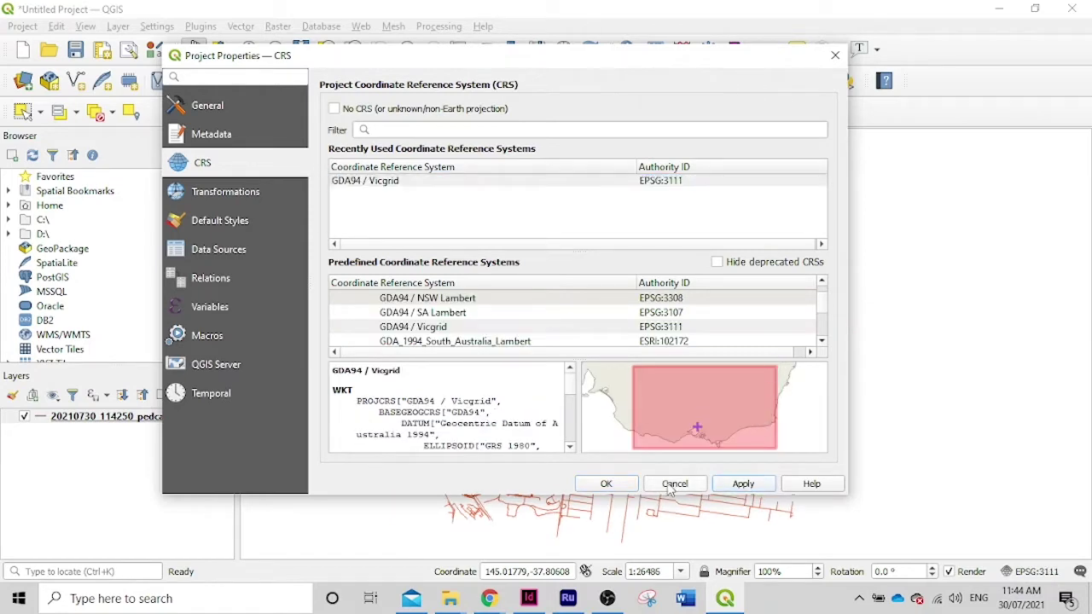
left_click(612, 484)
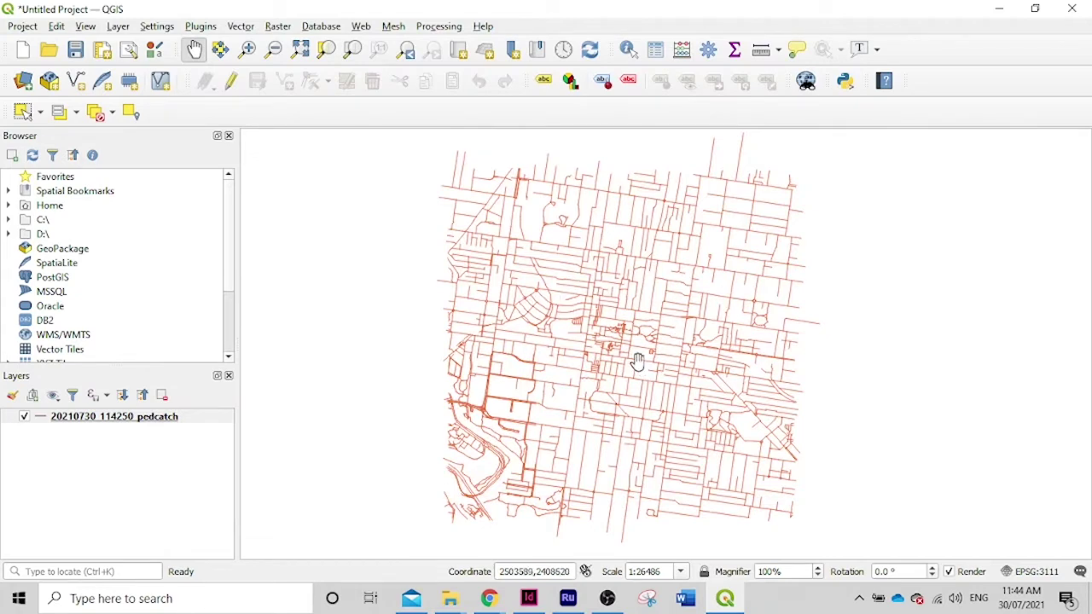
Step: Turn on editing for the pedcatch street layer and activate the Vertex Tool around the railway near the campus
scroll(636, 358, "up", 3)
left_click_drag(549, 317, 631, 338)
scroll(622, 329, "up", 1)
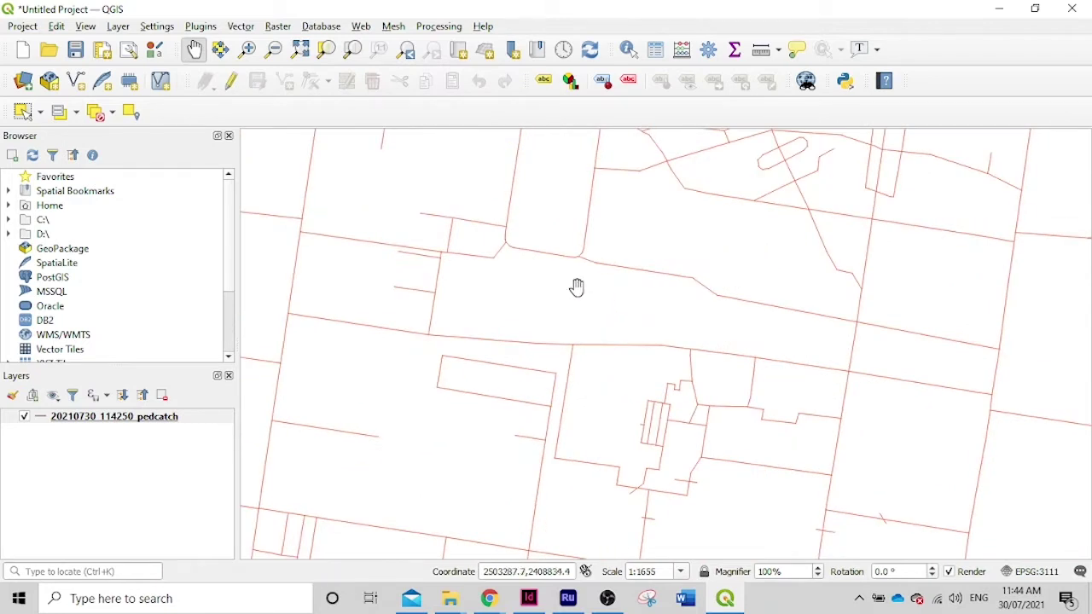
left_click(231, 82)
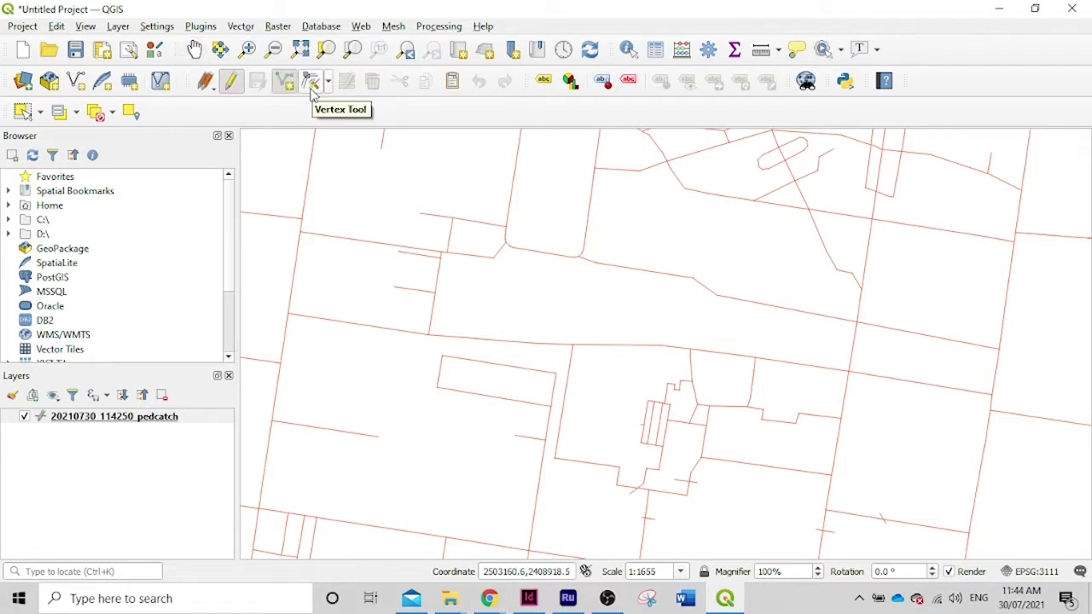
left_click(313, 82)
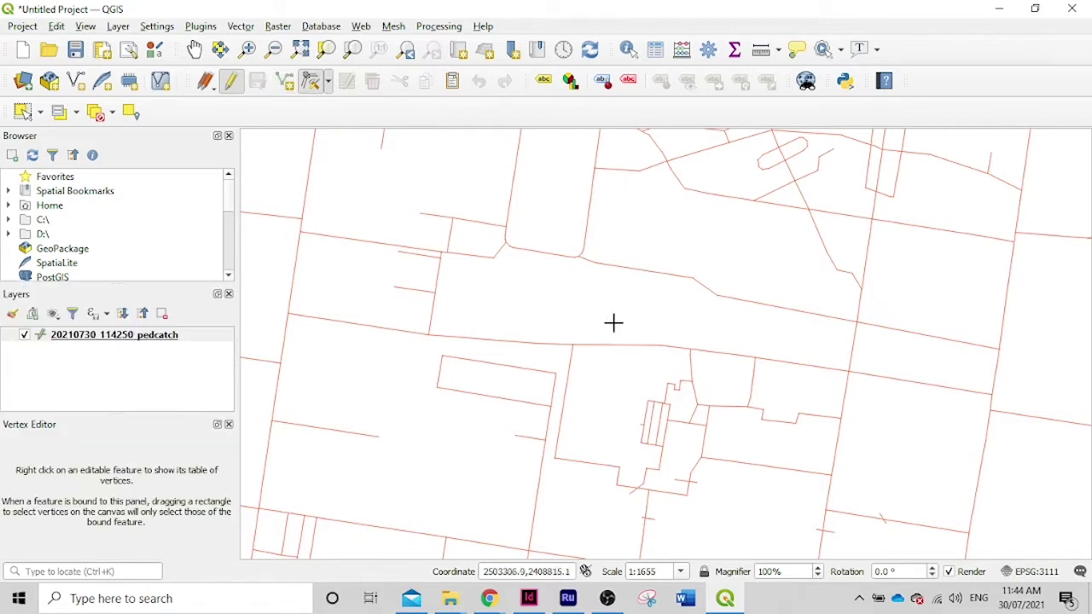
Step: Extend the campus path from its northern endpoint at the street junction across the gap to meet the next street line north
scroll(588, 352, "up", 1)
scroll(569, 372, "down", 1)
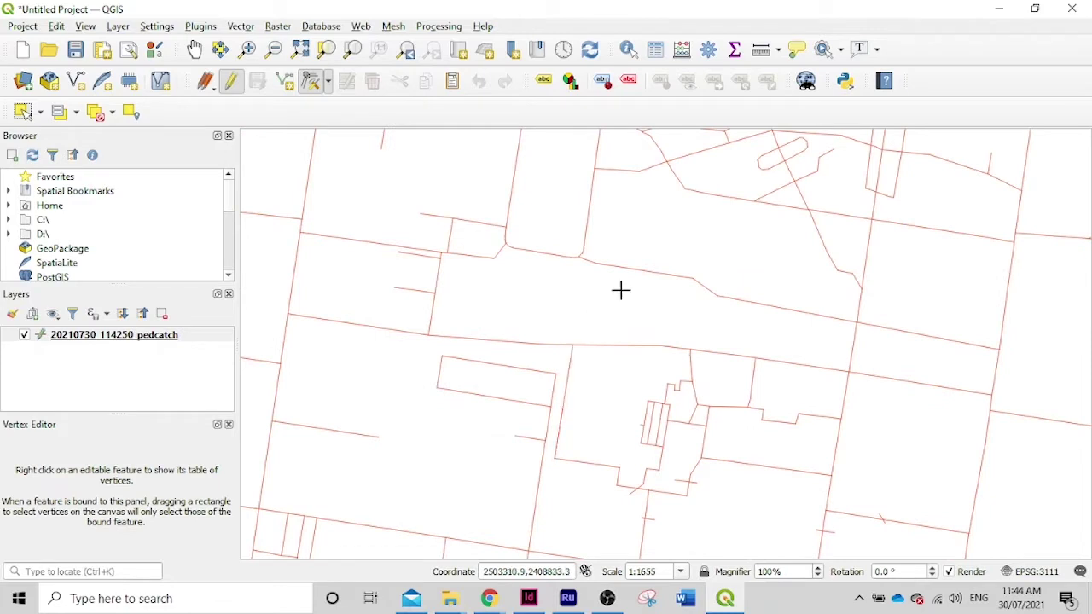
scroll(578, 344, "up", 4)
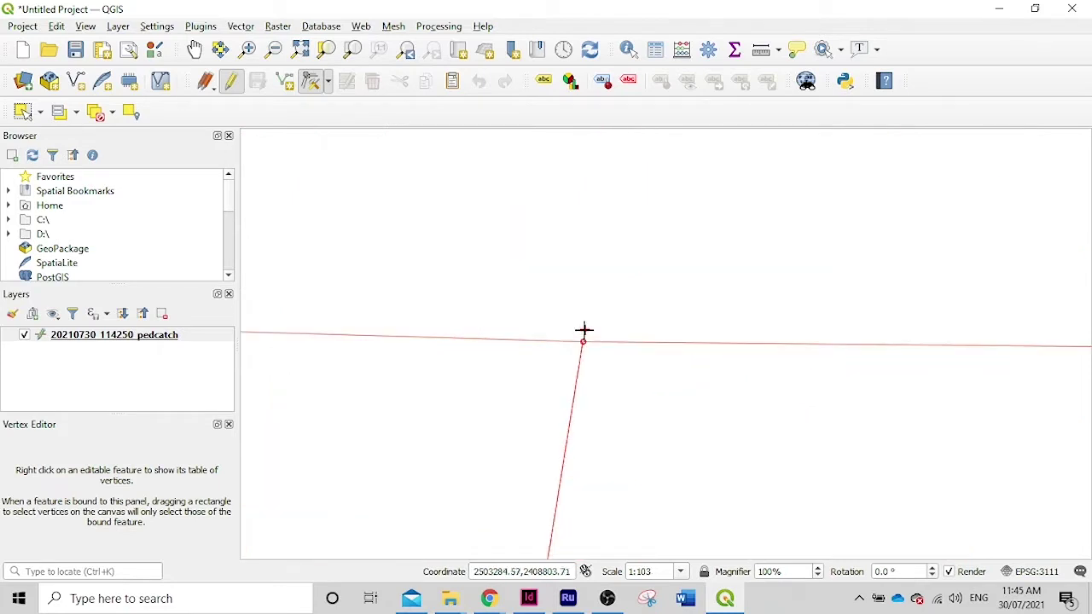
left_click(584, 331)
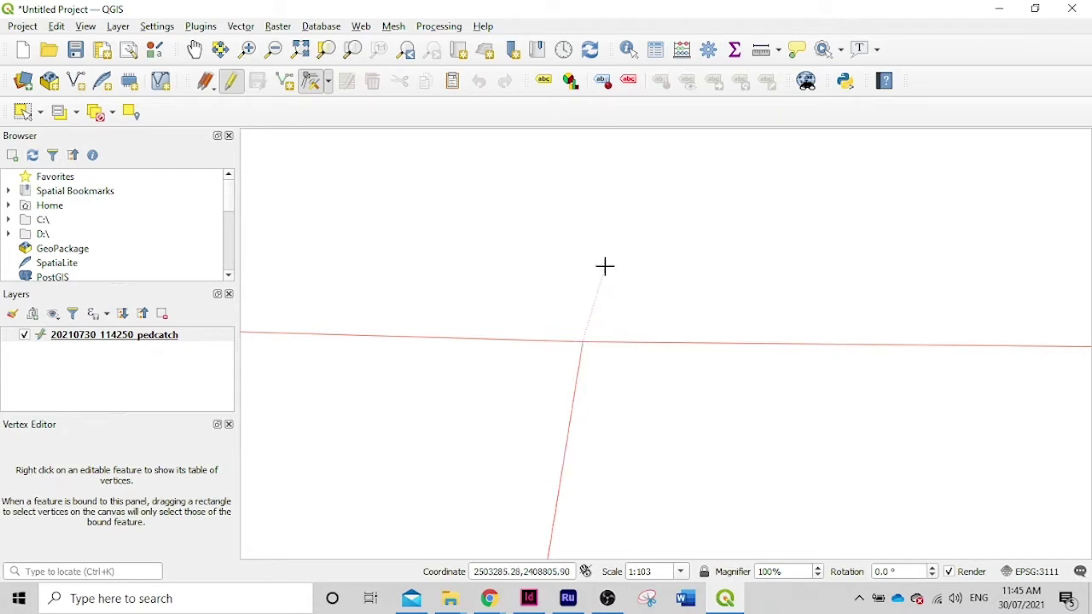
scroll(585, 299, "down", 4)
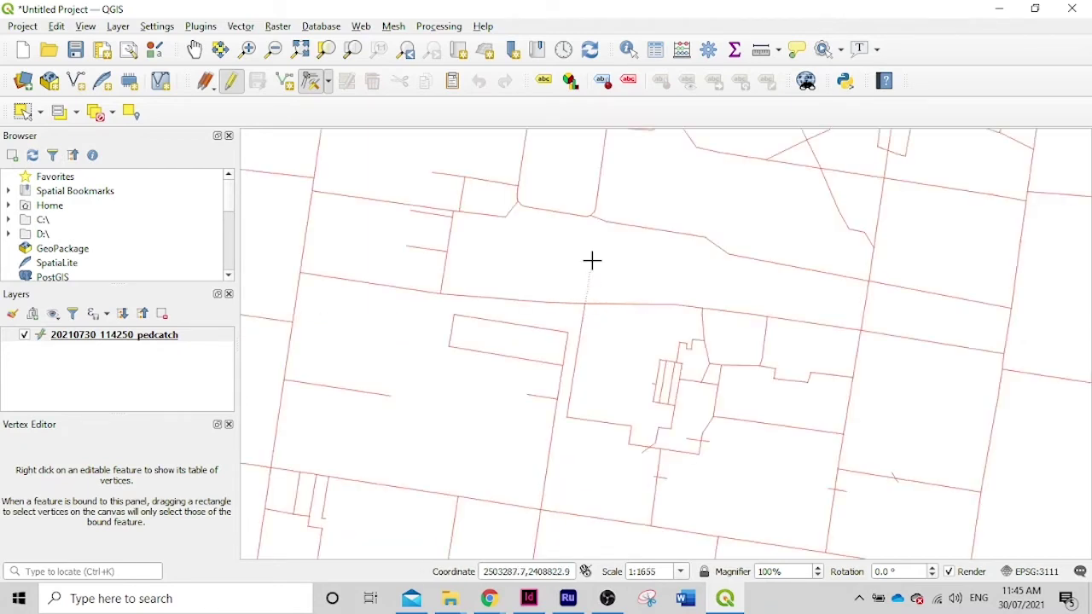
scroll(597, 229, "up", 8)
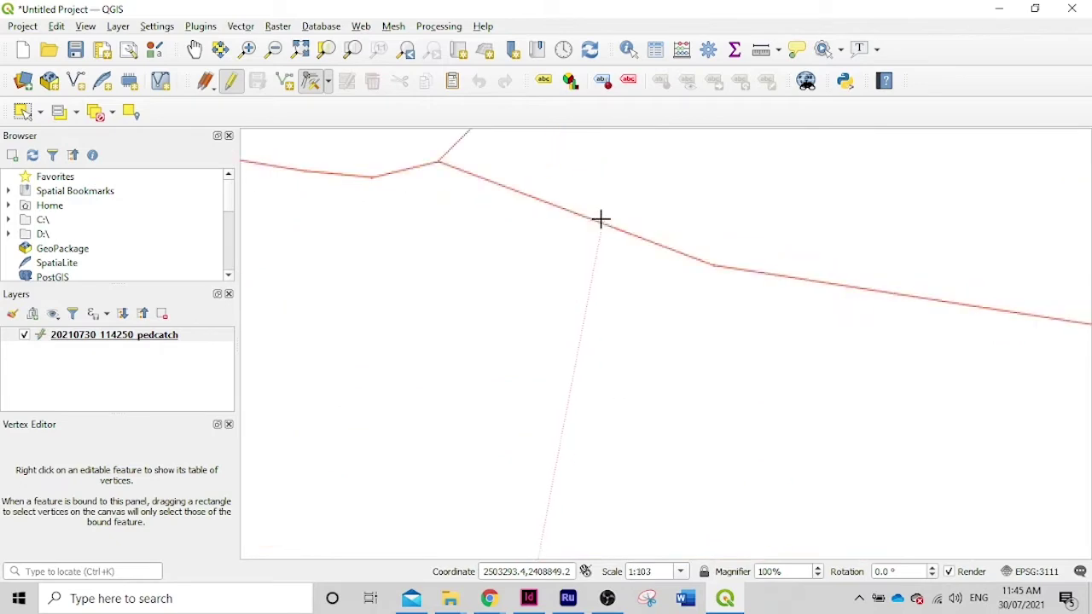
scroll(595, 273, "down", 8)
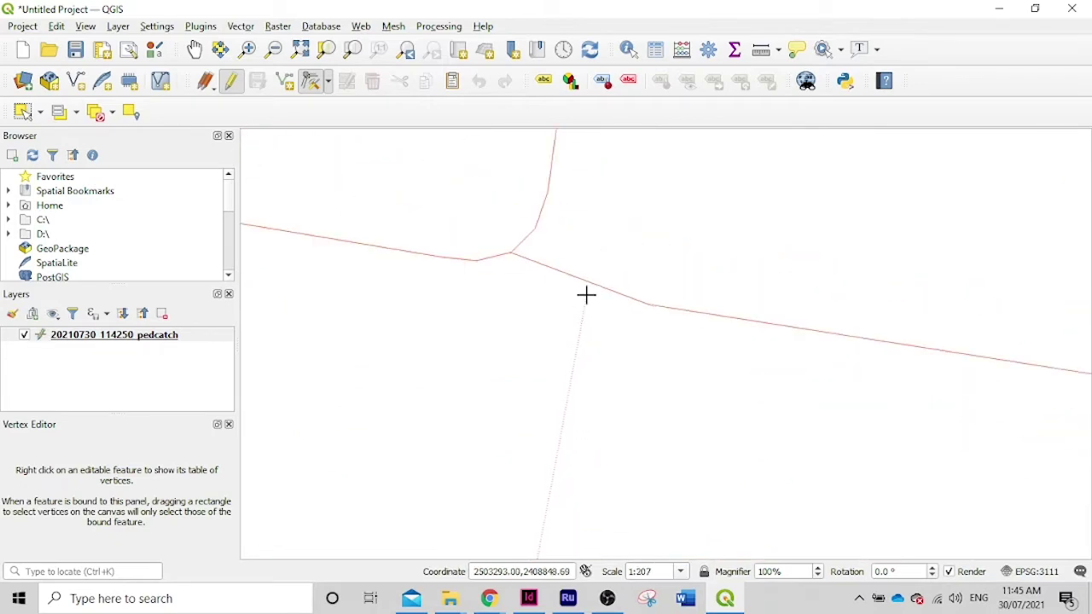
scroll(584, 283, "up", 1)
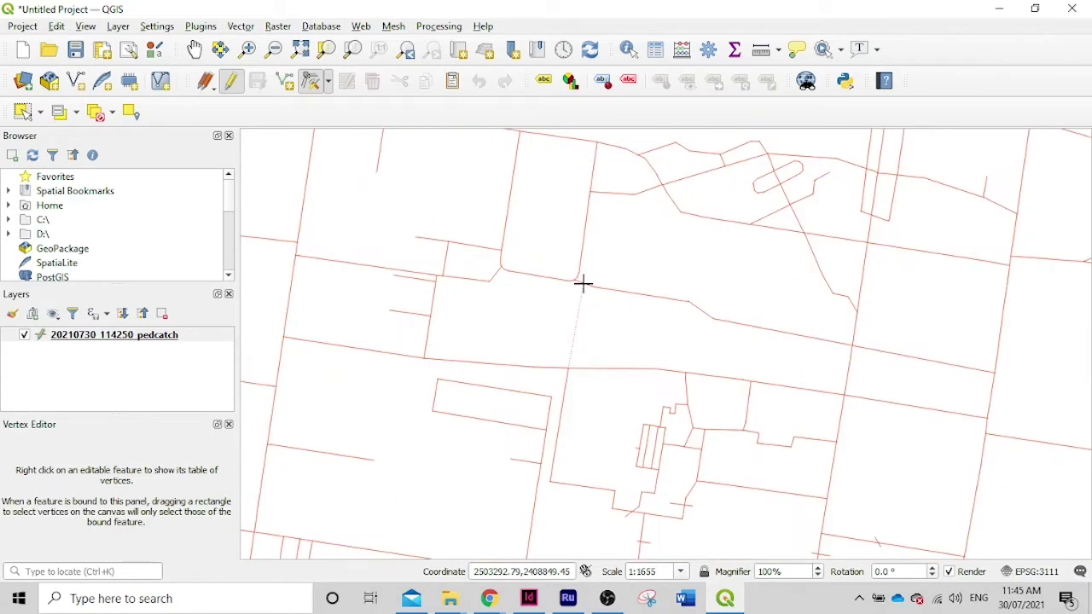
scroll(583, 283, "up", 4)
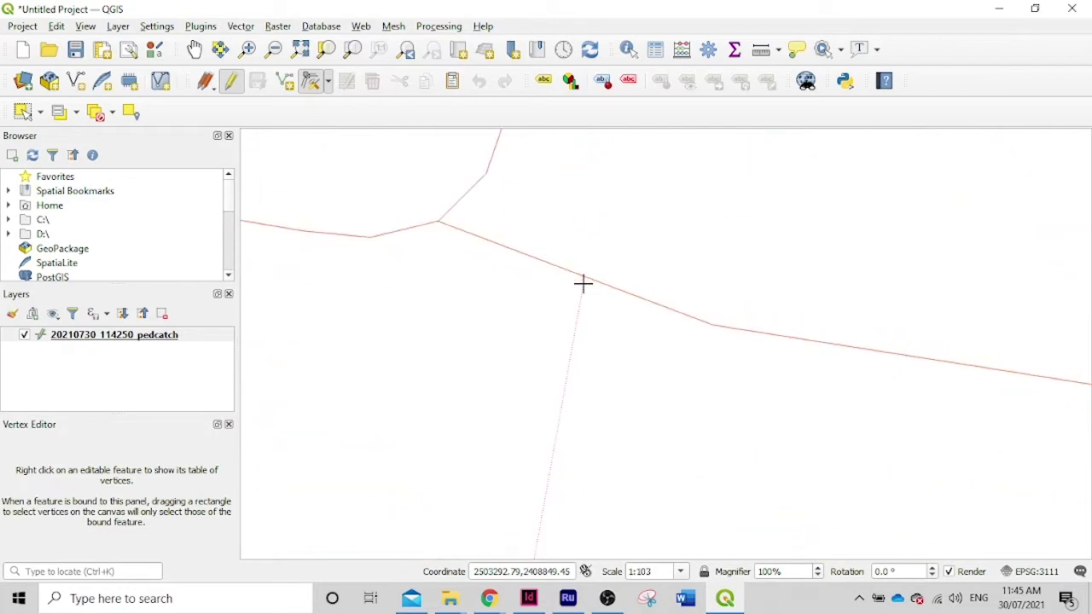
scroll(584, 283, "up", 6)
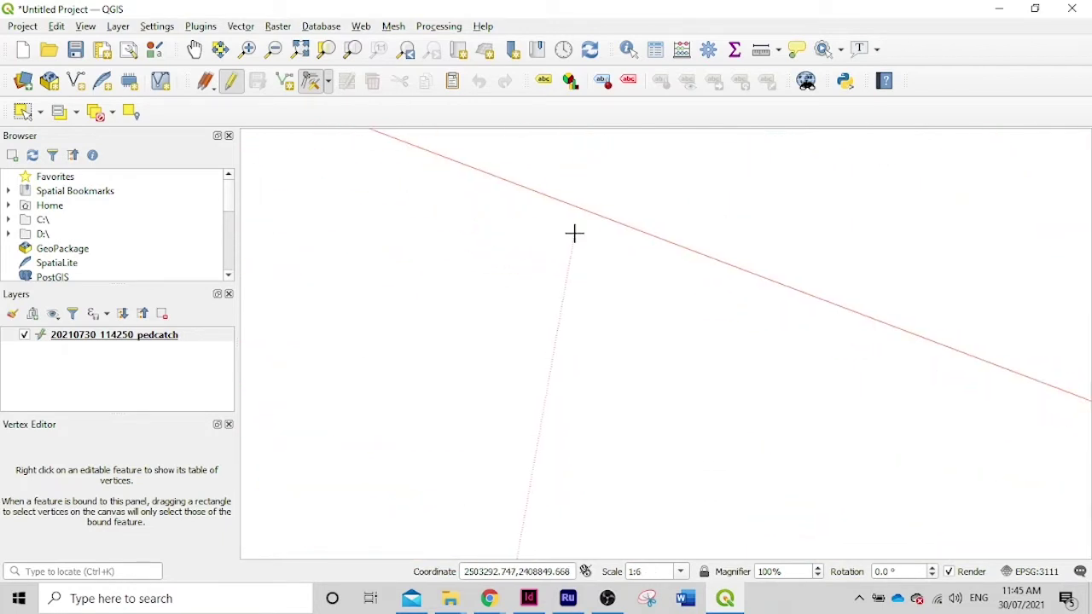
scroll(587, 312, "up", 4)
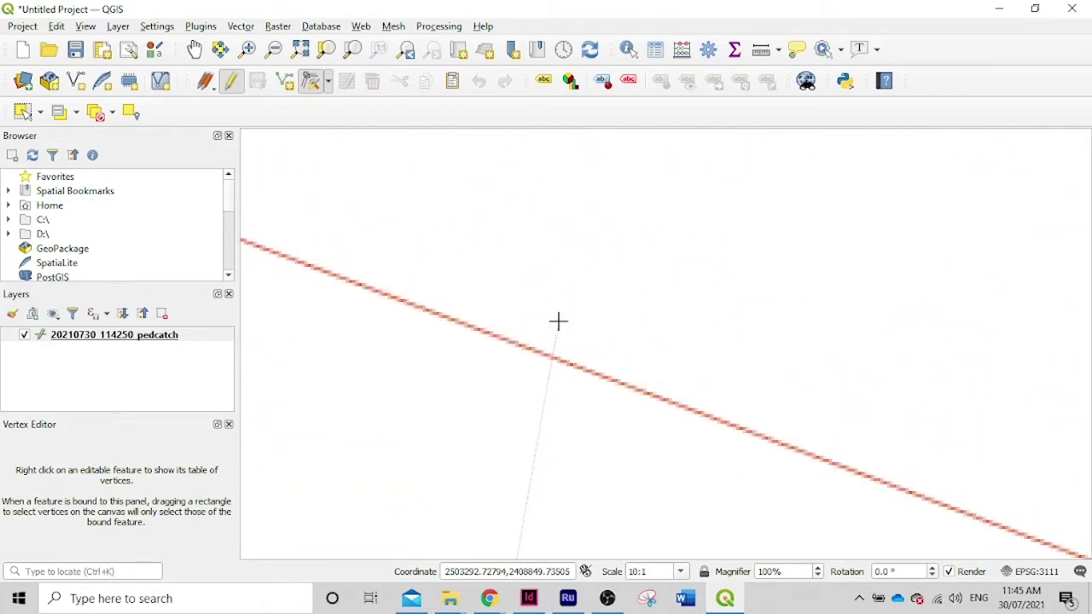
scroll(520, 384, "up", 2)
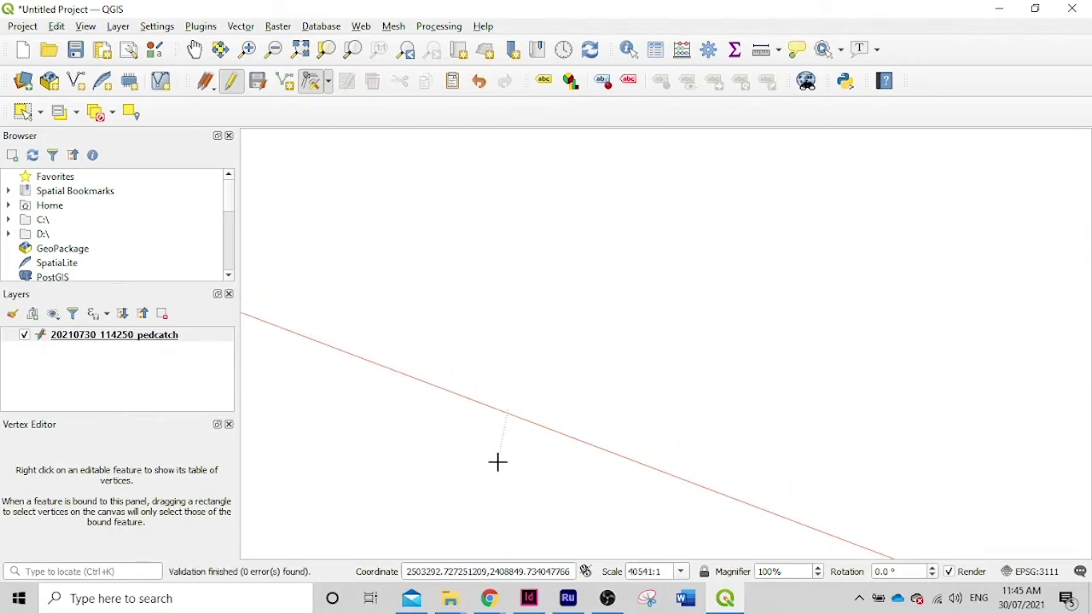
left_click(512, 407)
scroll(543, 305, "up", 7)
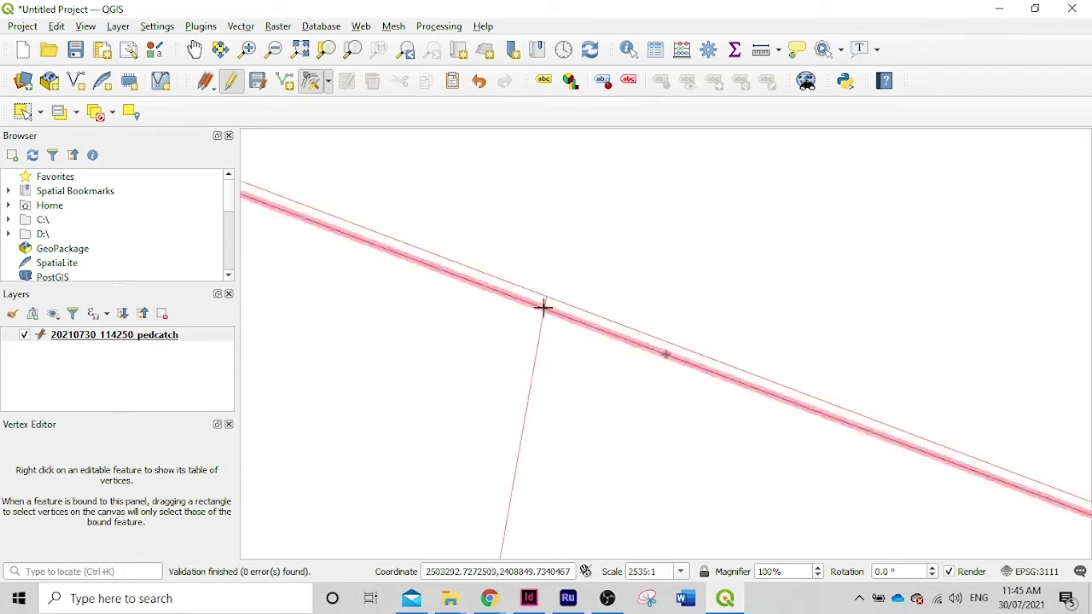
Step: Try to extend the next campus path to the east from the southern street junction north past the northern street line
left_click(706, 265)
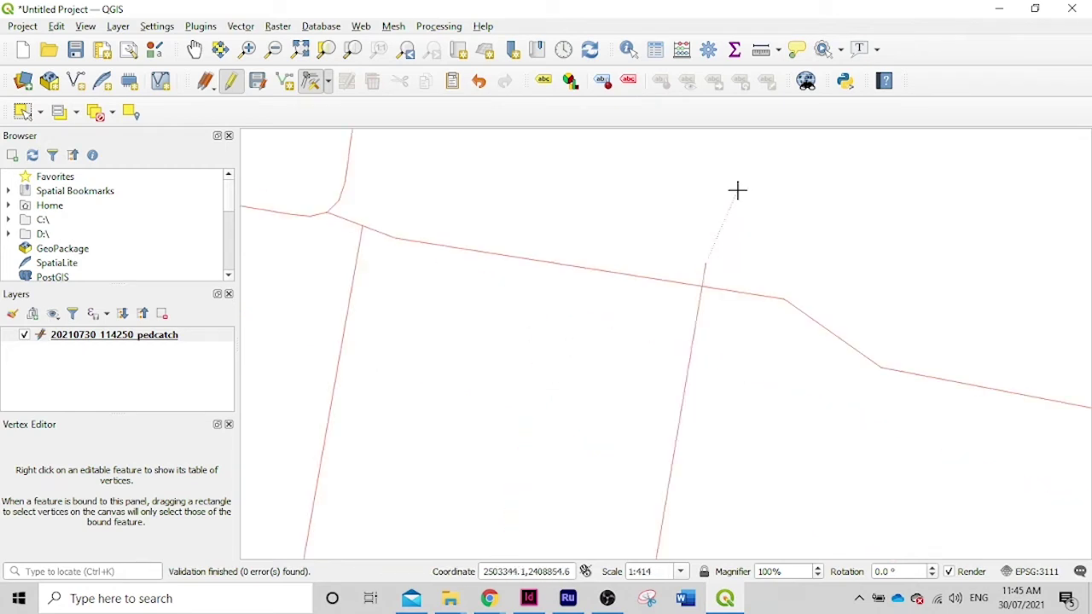
scroll(785, 223, "down", 5)
scroll(785, 223, "up", 4)
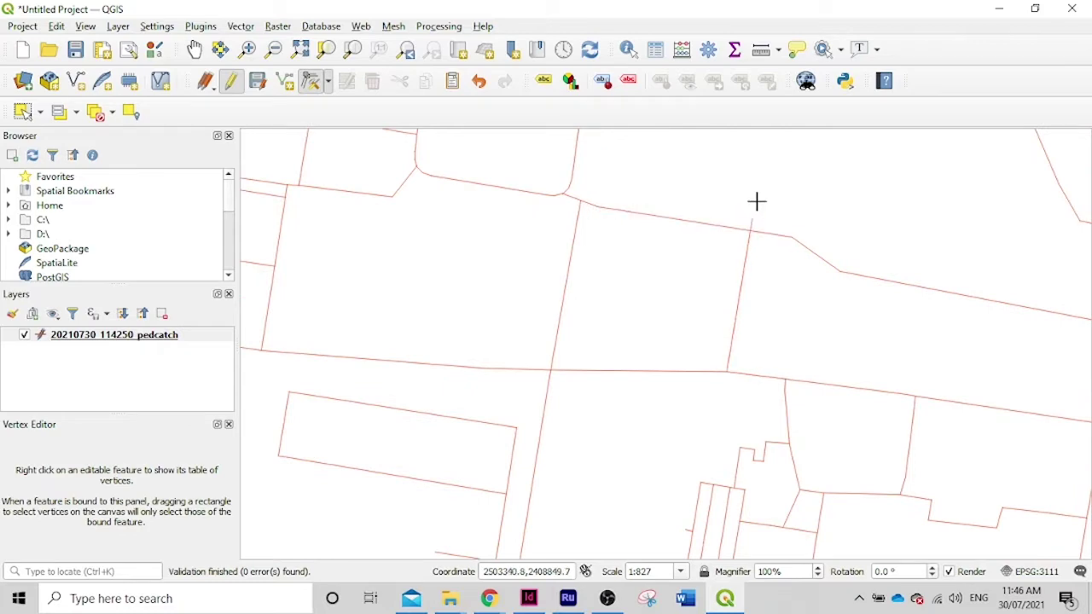
scroll(713, 282, "down", 1)
scroll(714, 282, "up", 1)
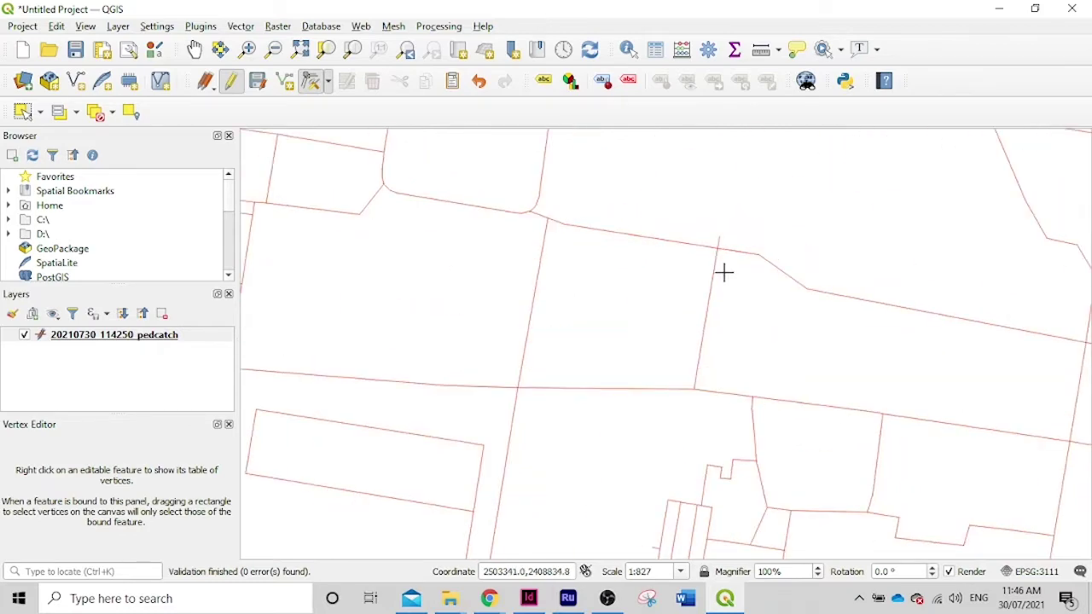
scroll(575, 317, "down", 1)
Step: Extend the campus path links further east from the southern street north across the railway gap to the northern street line
scroll(685, 407, "up", 15)
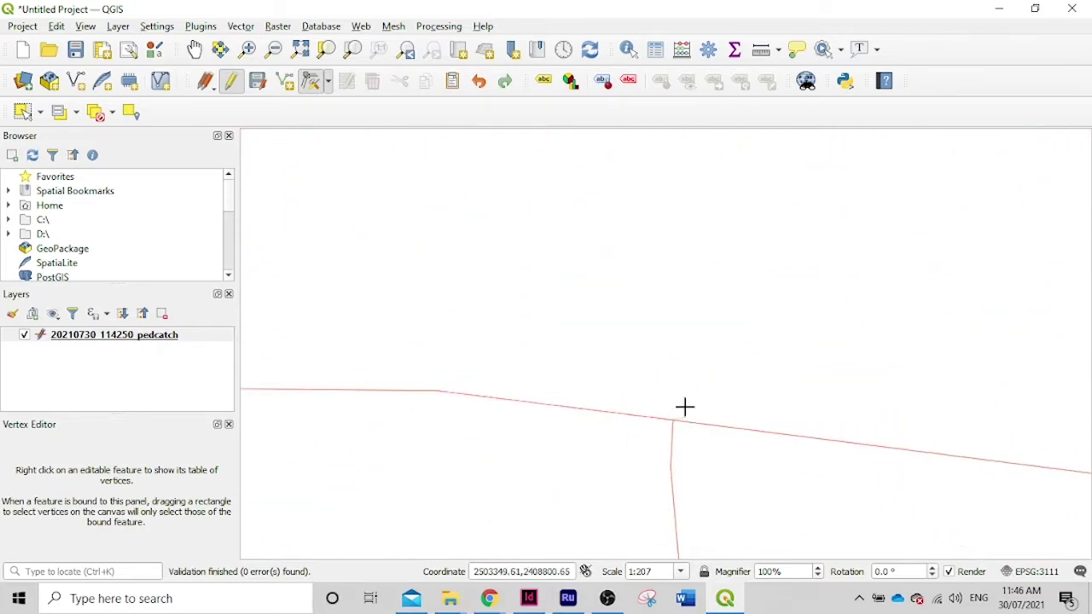
scroll(575, 287, "down", 15)
scroll(569, 385, "up", 15)
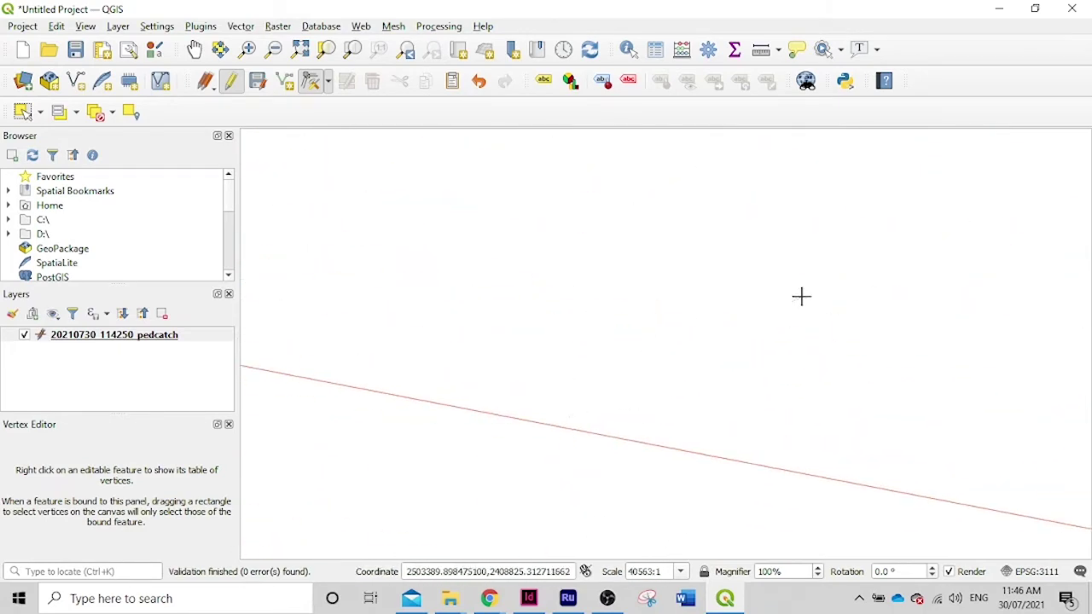
scroll(586, 342, "down", 15)
scroll(594, 311, "down", 3)
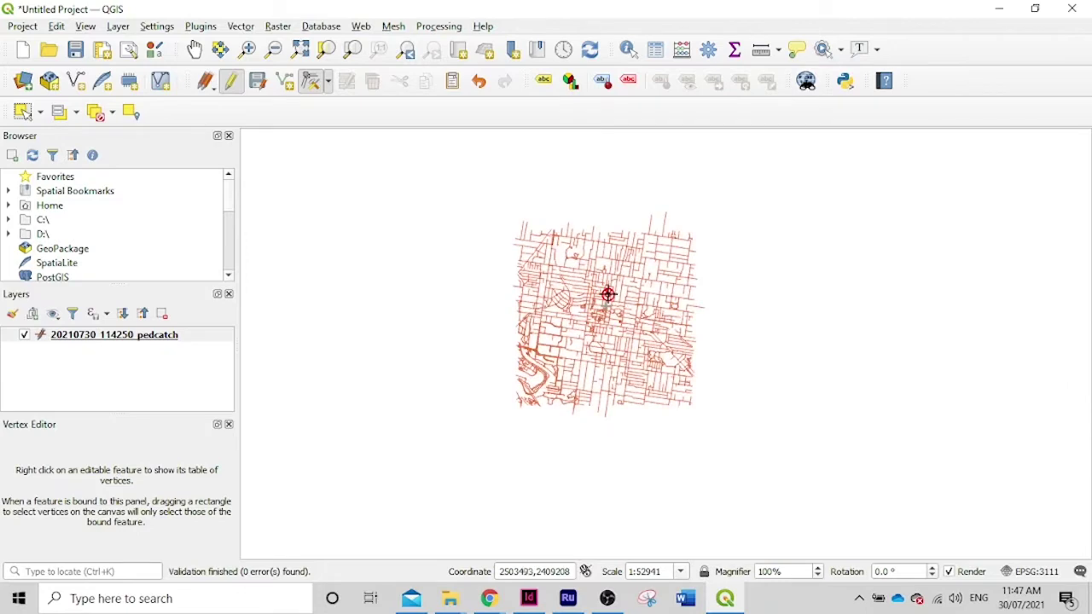
scroll(622, 329, "up", 3)
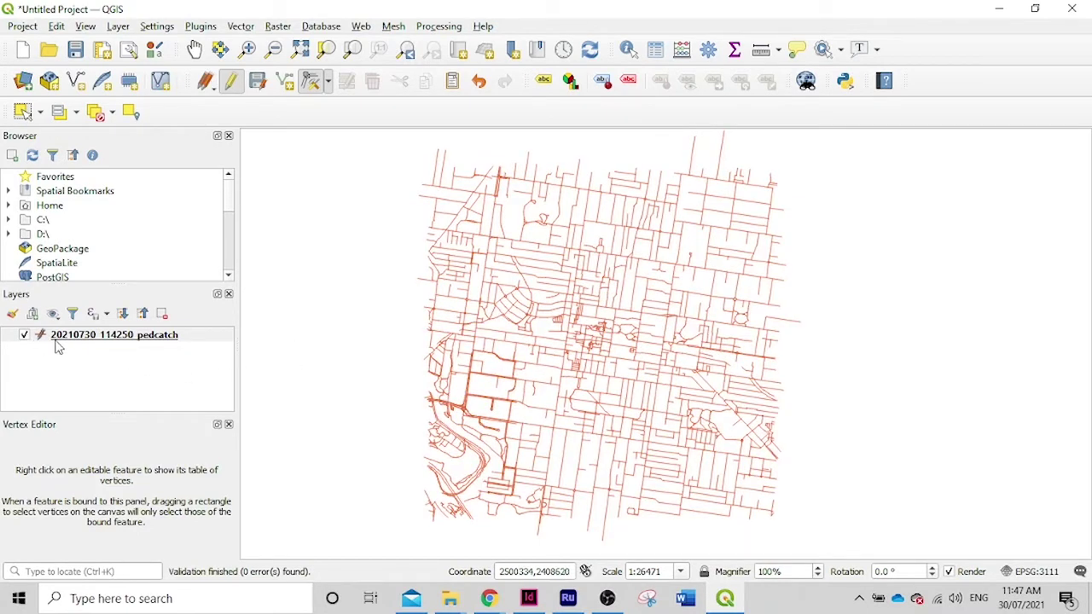
Step: Export the edited pedcatch layer in GeoJSON format to FIXED PEDCATCH.geojson, overwriting the existing file
right_click(109, 344)
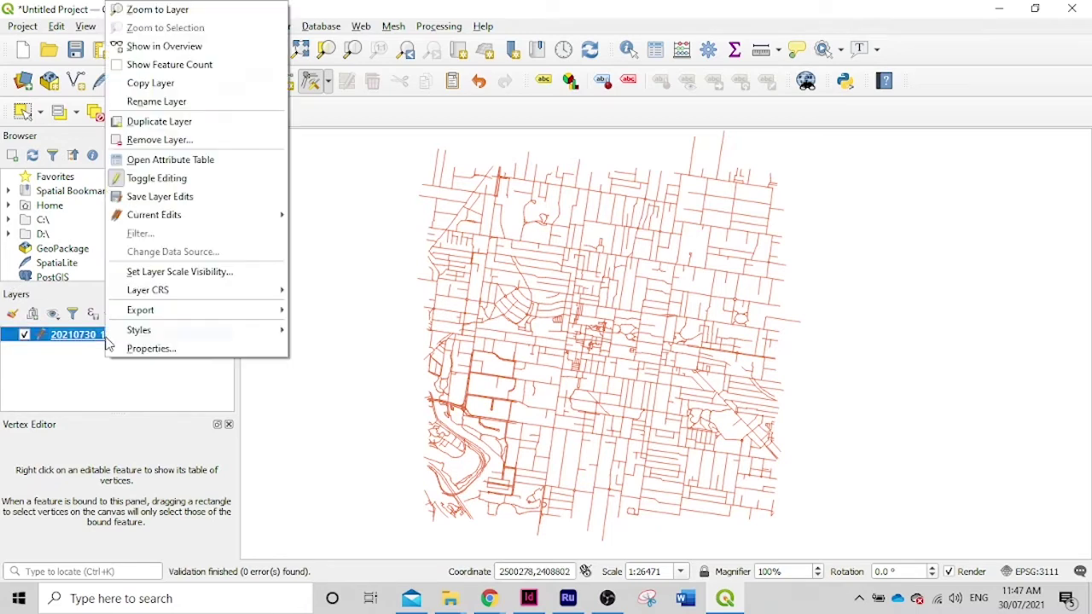
mouse_move(231, 310)
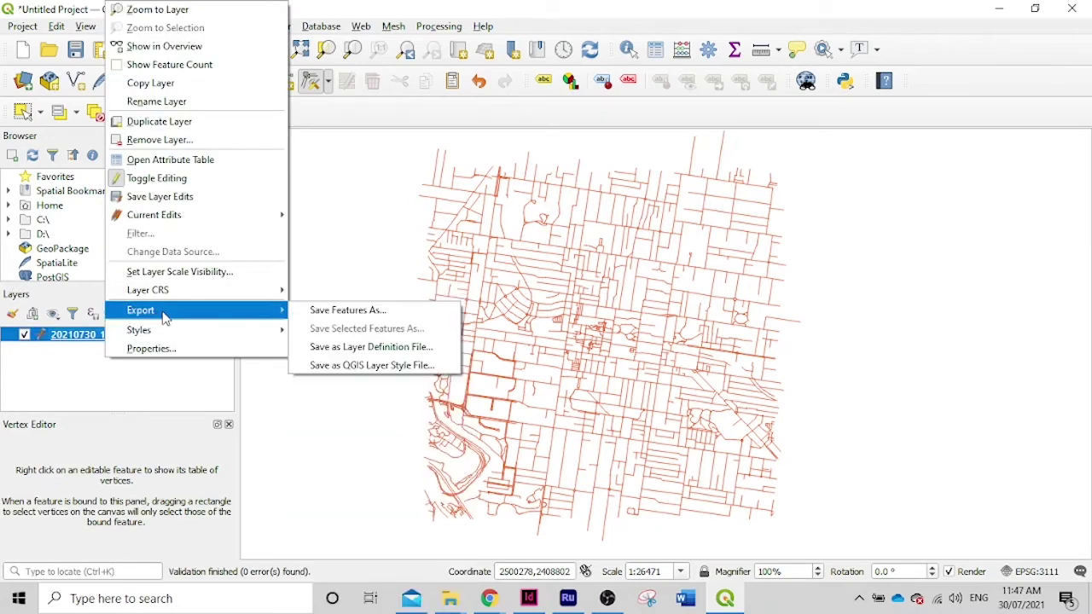
left_click(402, 316)
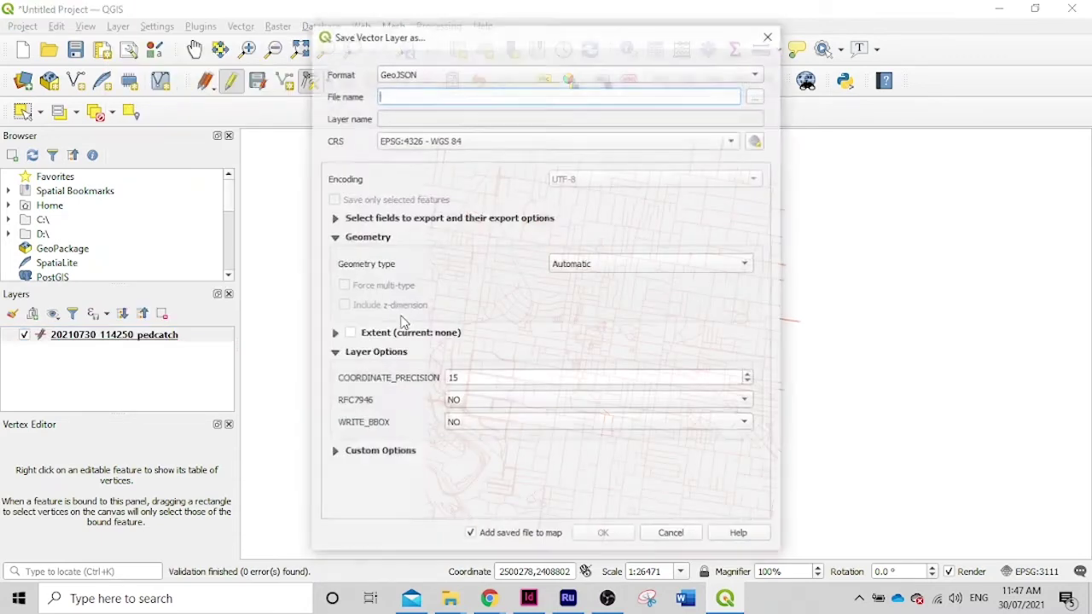
left_click(745, 76)
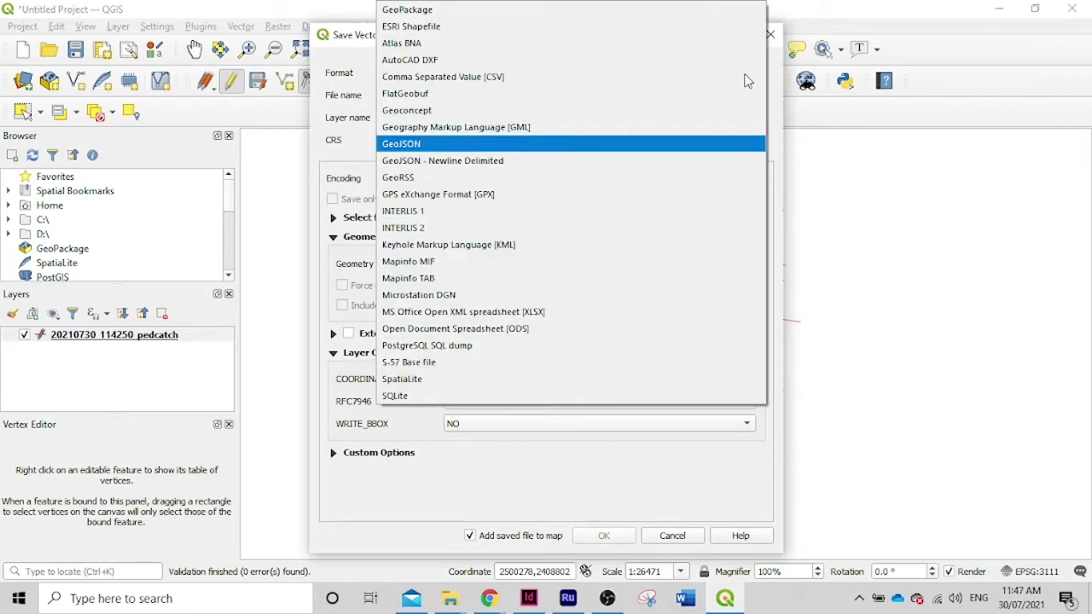
left_click(491, 145)
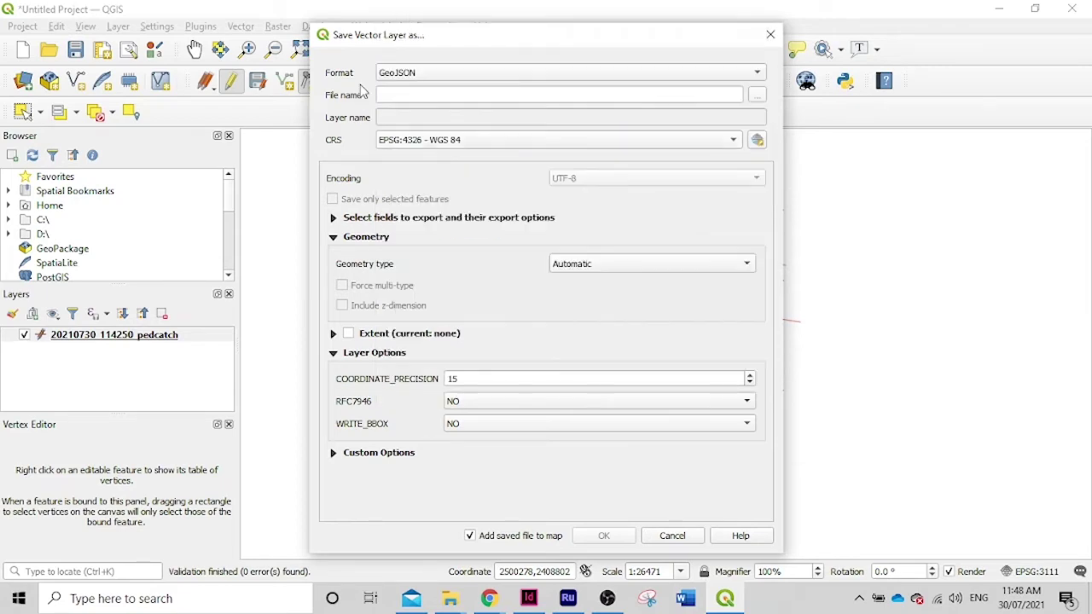
left_click(757, 94)
left_click(702, 407)
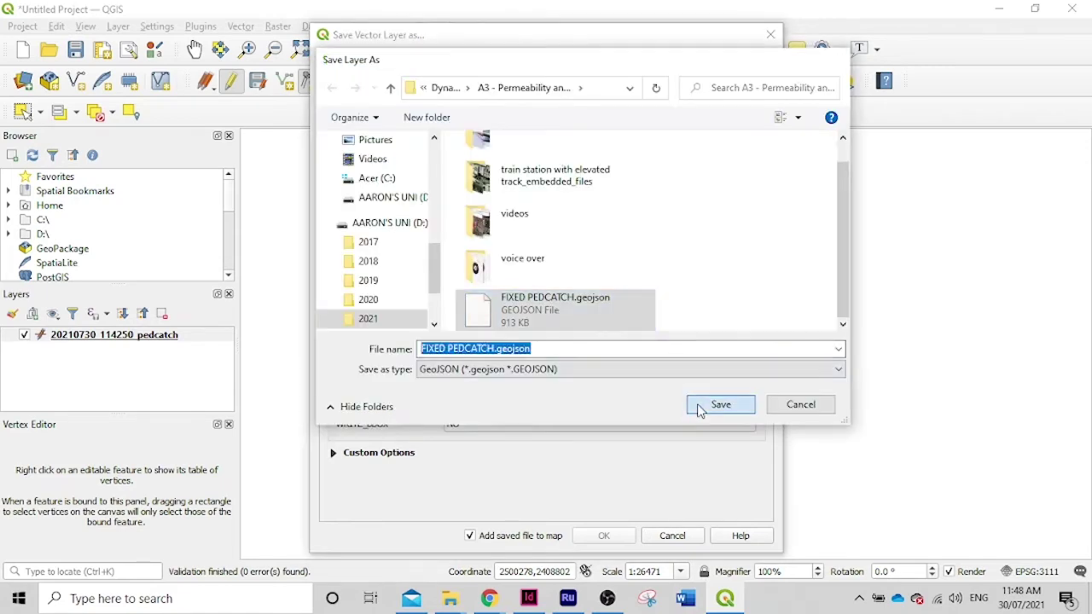
left_click(604, 536)
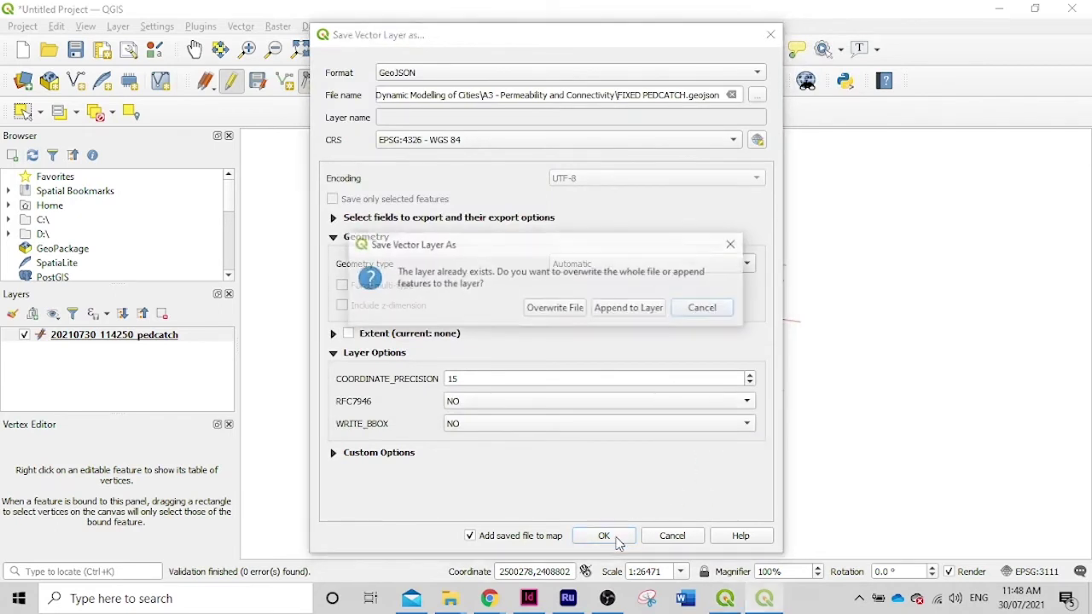
left_click(555, 308)
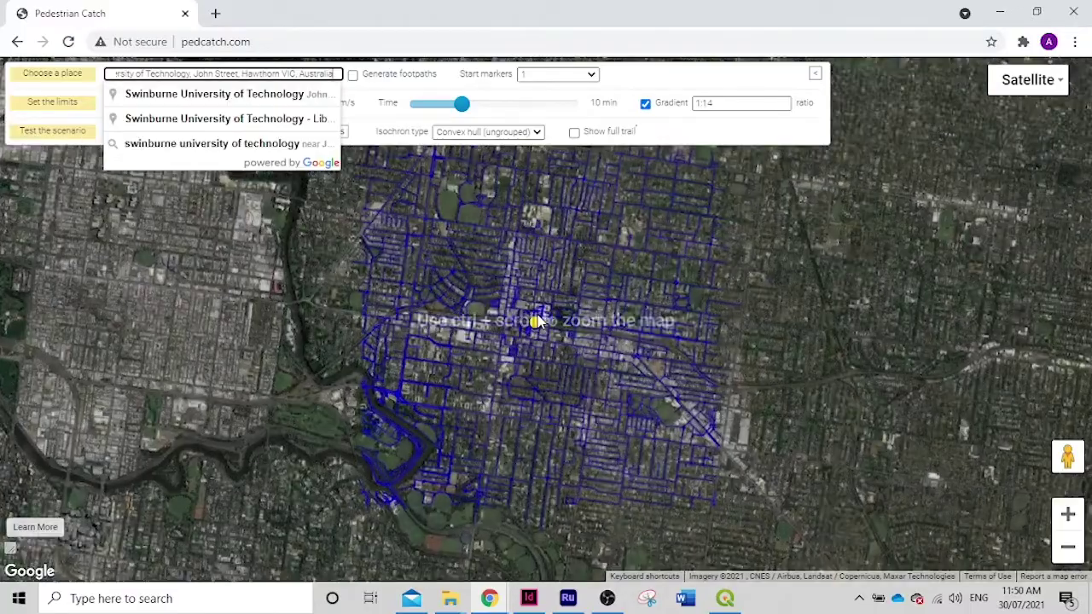
Step: Switch to PedestrianCatch and load FIXED PEDCATCH.geojson from the A3 - Permeability and Connectivity folder onto the Swinburne map
scroll(538, 321, "up", 3)
key("alt")
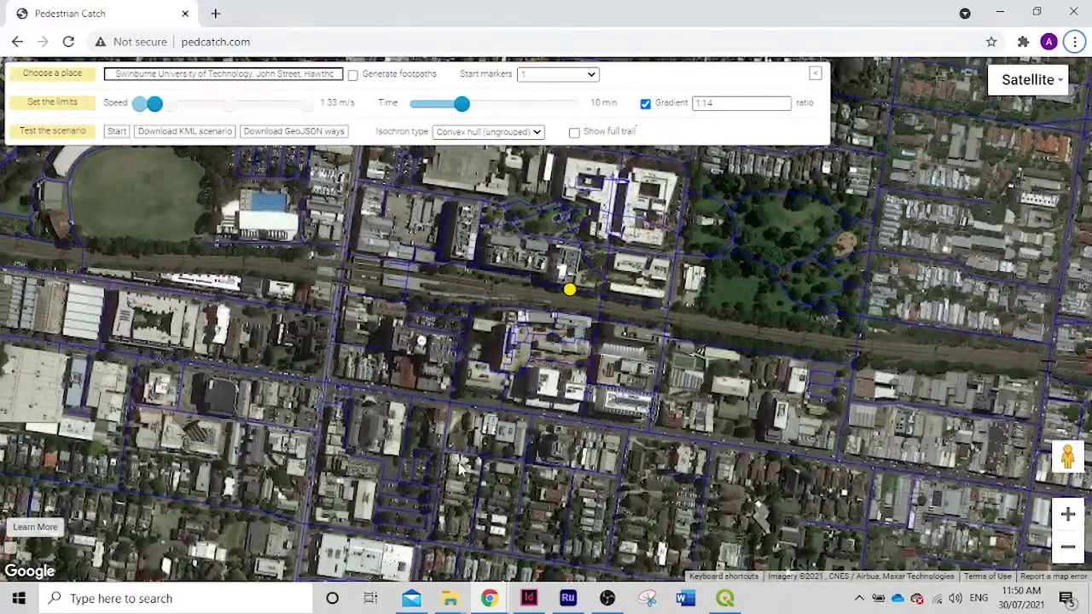
mouse_move(449, 597)
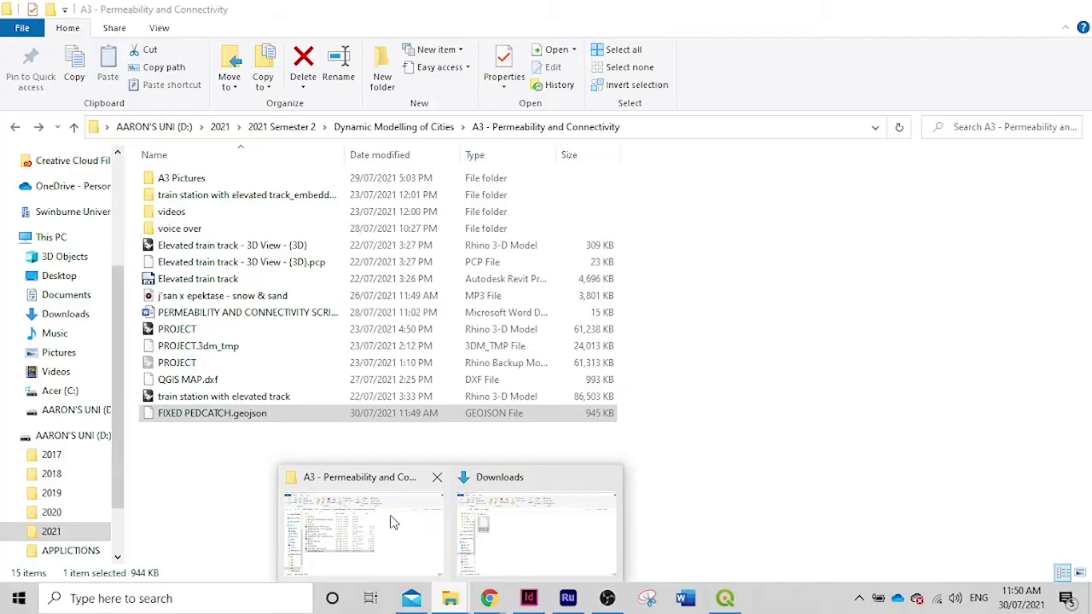
left_click(392, 522)
left_click_drag(183, 416, 529, 350)
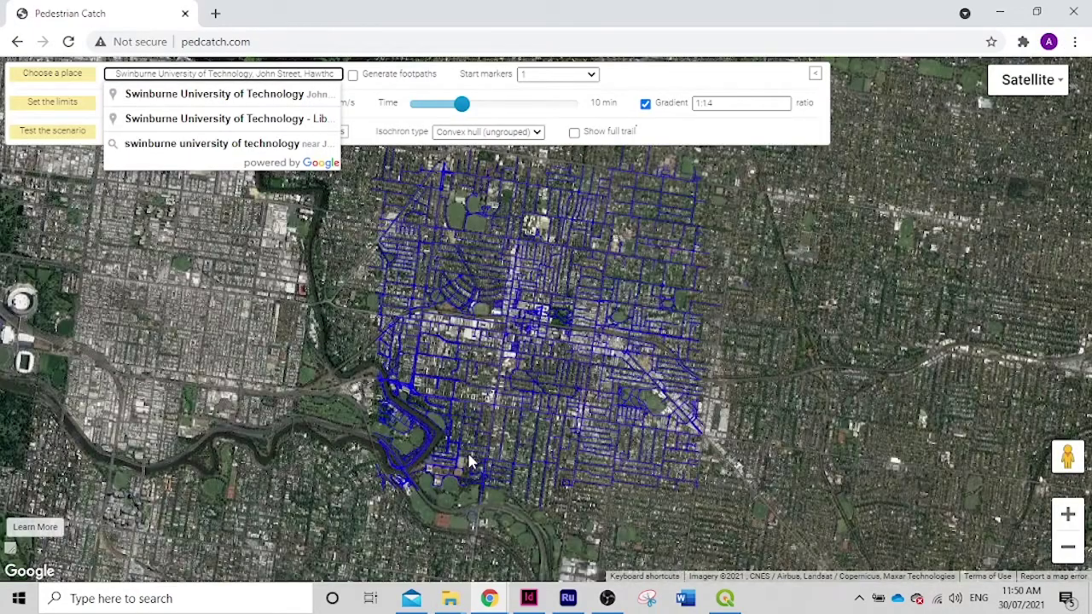
Step: Move the start marker to the northwest edge of the campus beside the railway and start the walking scenario
scroll(533, 337, "up", 5)
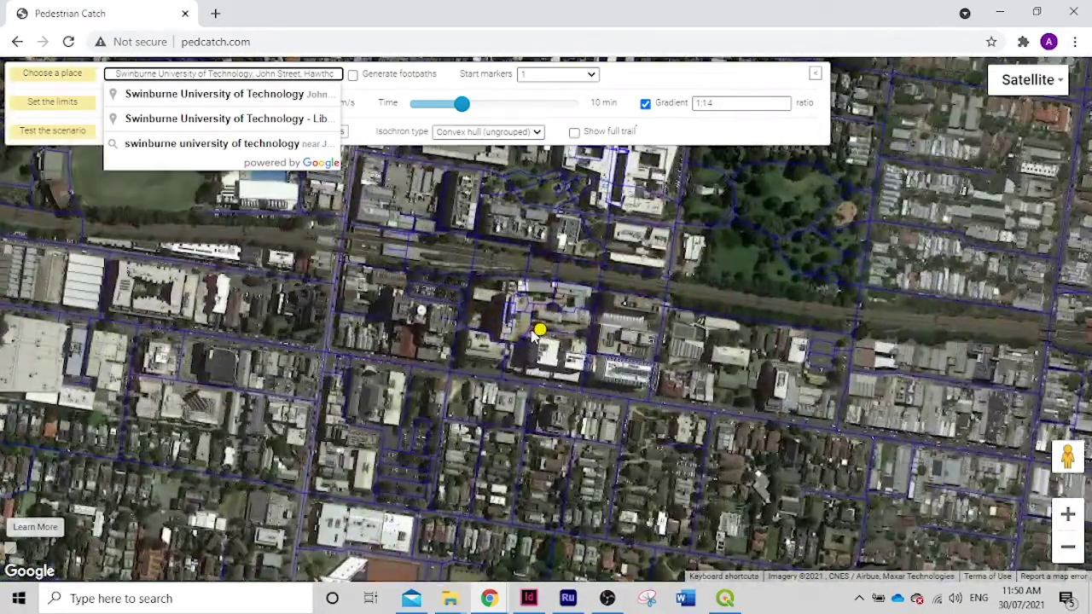
scroll(556, 312, "up", 1)
left_click_drag(546, 361, 577, 444)
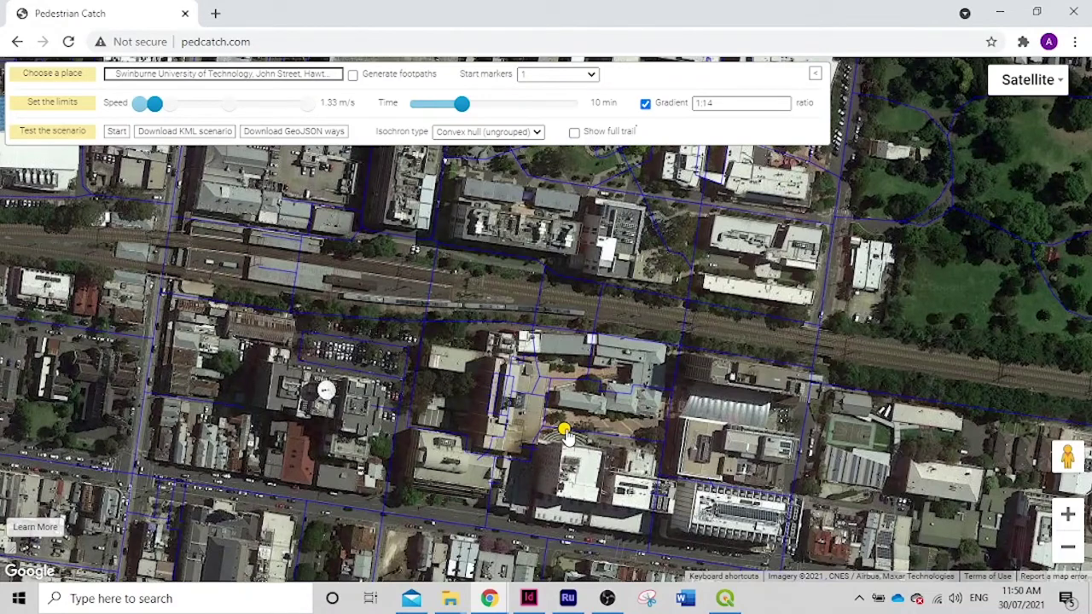
left_click_drag(568, 435, 458, 327)
left_click(117, 131)
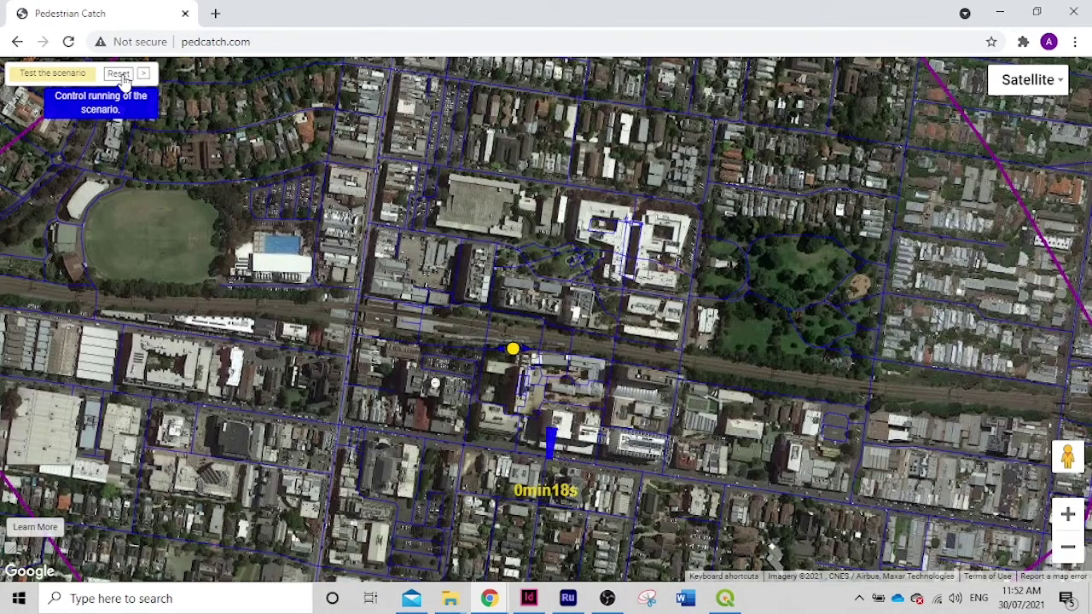